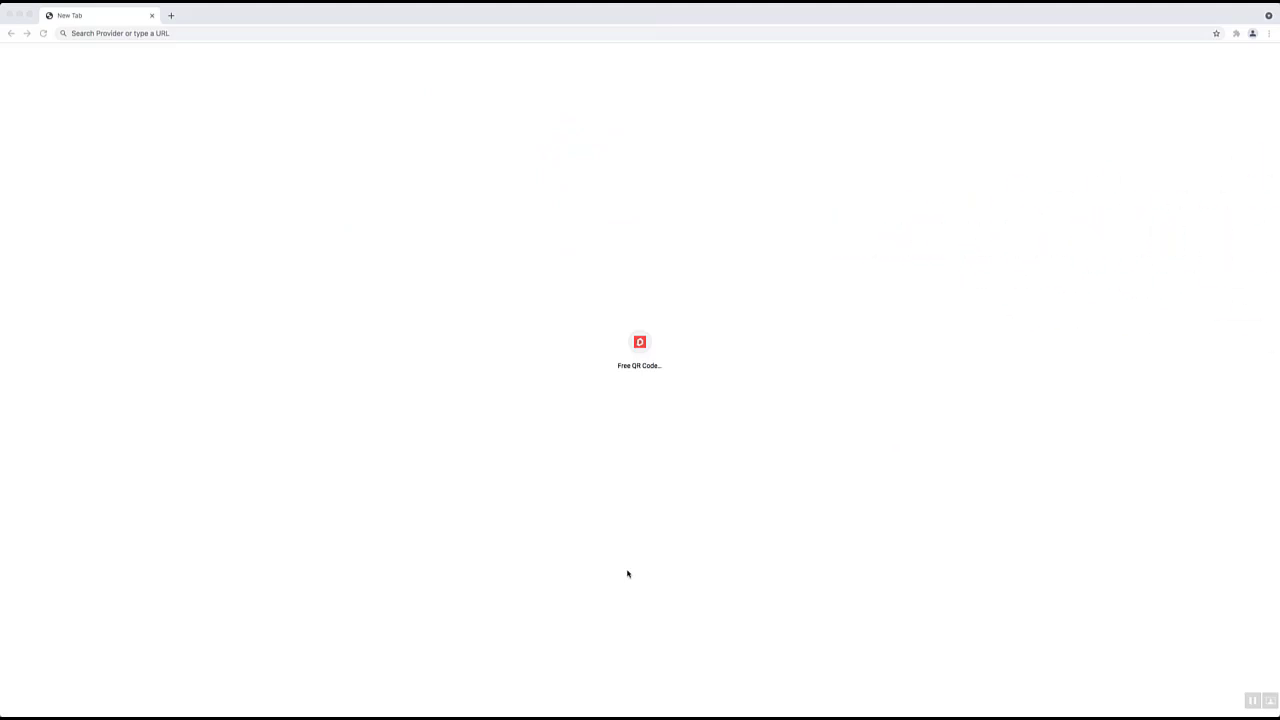
Step: Load ddqr.me, DocDrag's free QR code generator, in Chrome
click(229, 36)
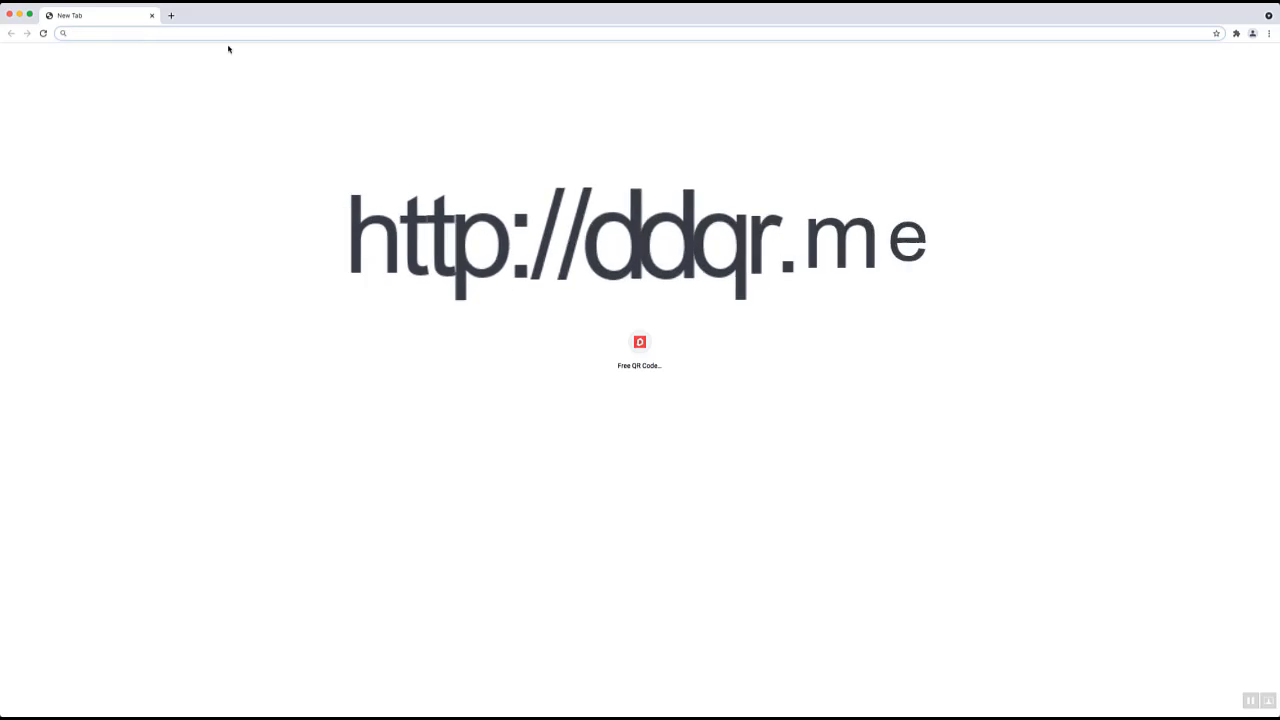
text(ddqr.me)
key(Return)
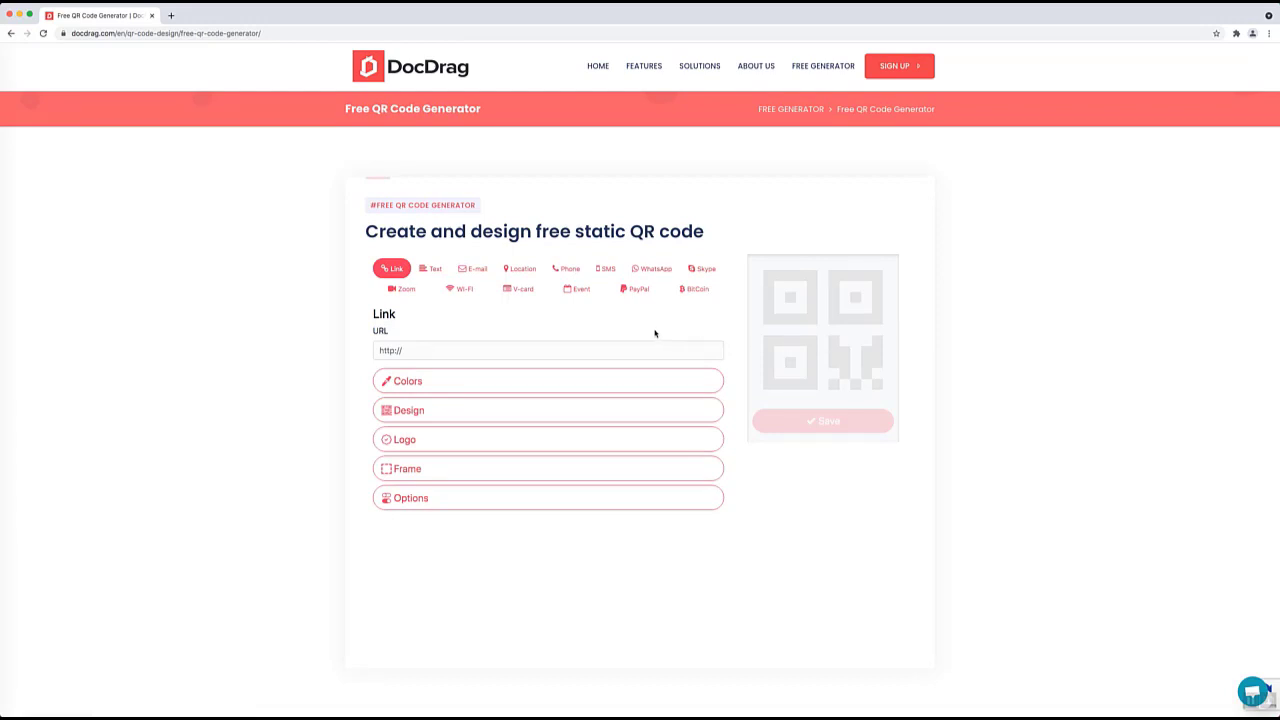
Step: Fill the Link URL with the suggested YouTube channel link and save the generated QR code
click(462, 350)
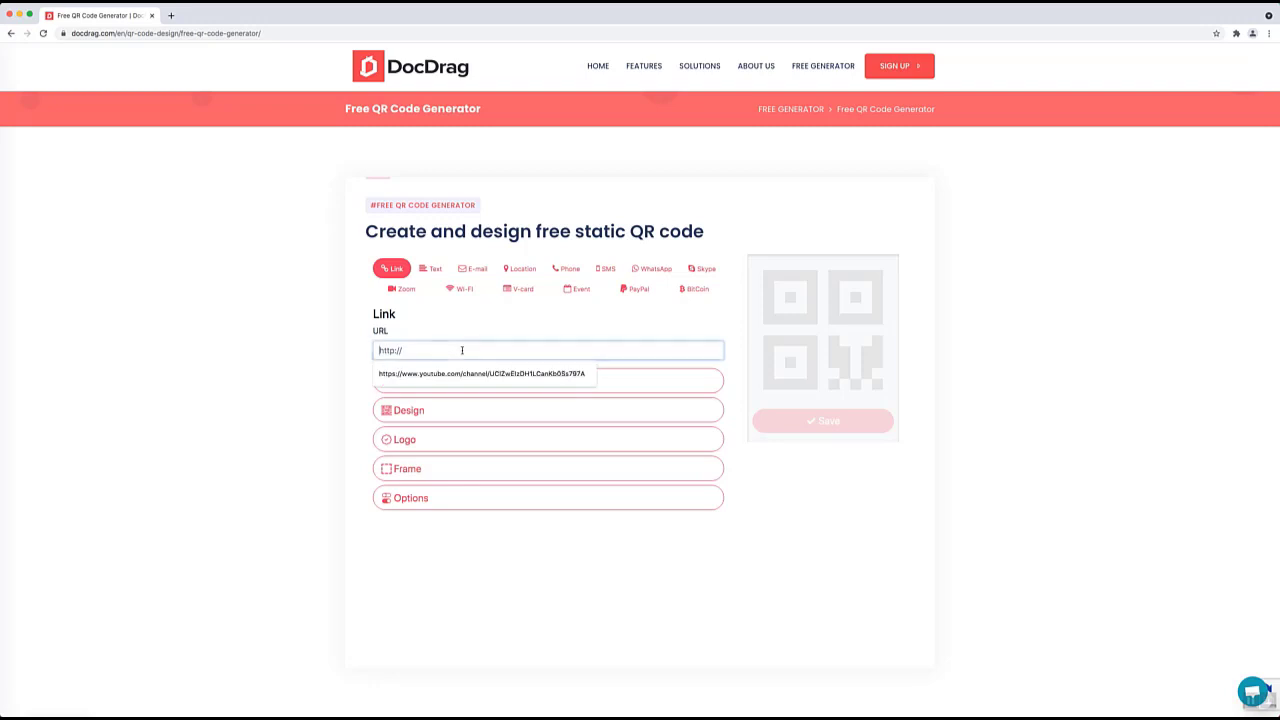
key(Down)
key(Return)
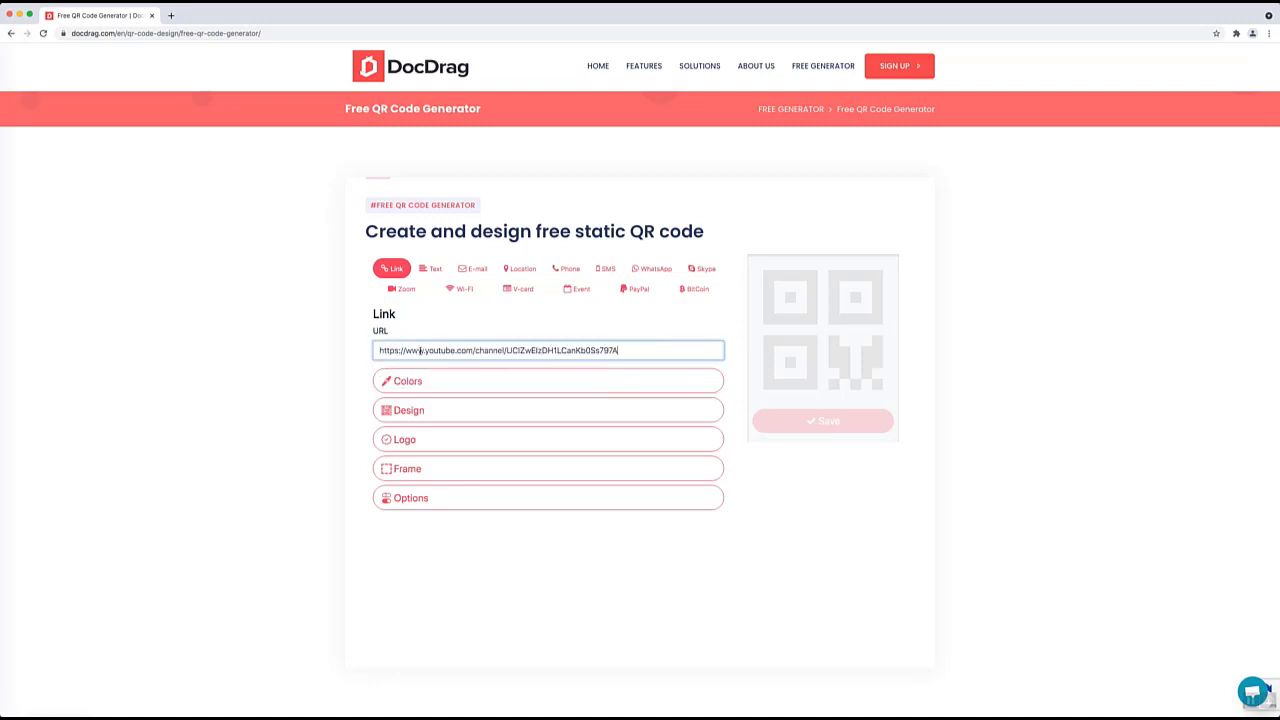
click(755, 360)
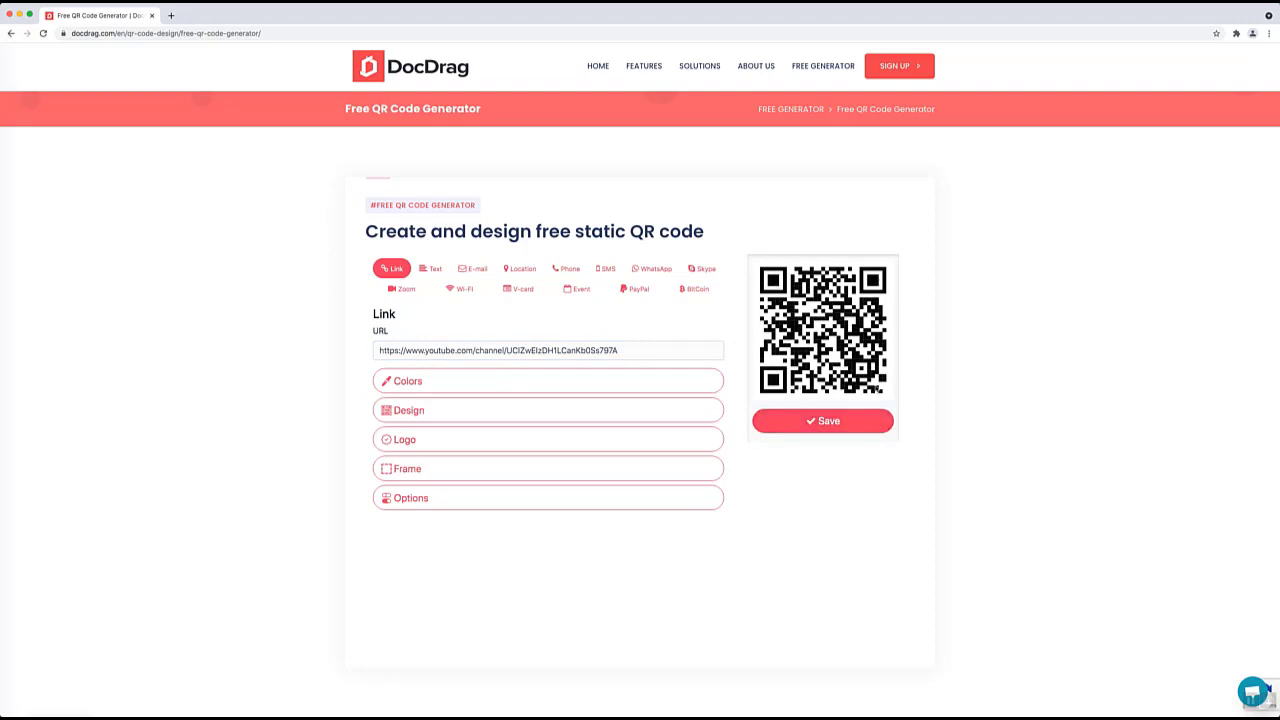
click(826, 422)
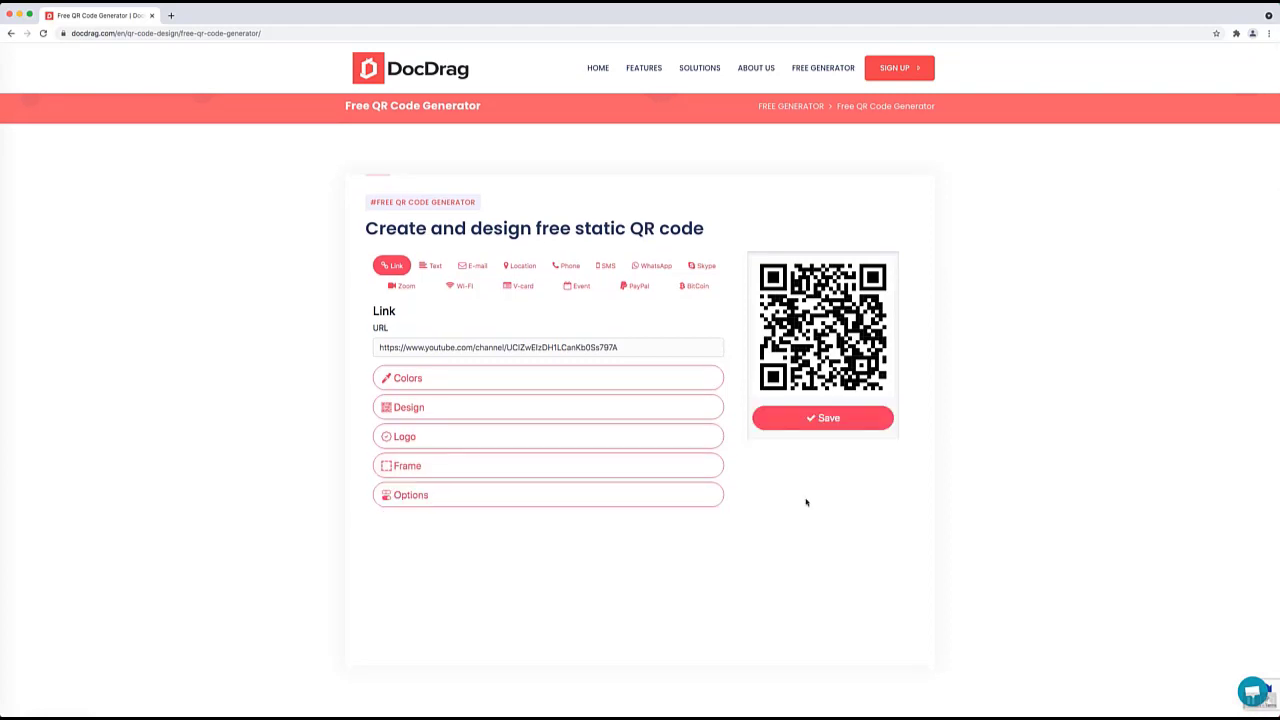
Step: Set the QR colours to light grey #dad9d9 background and blue #0839b6 foreground
click(465, 380)
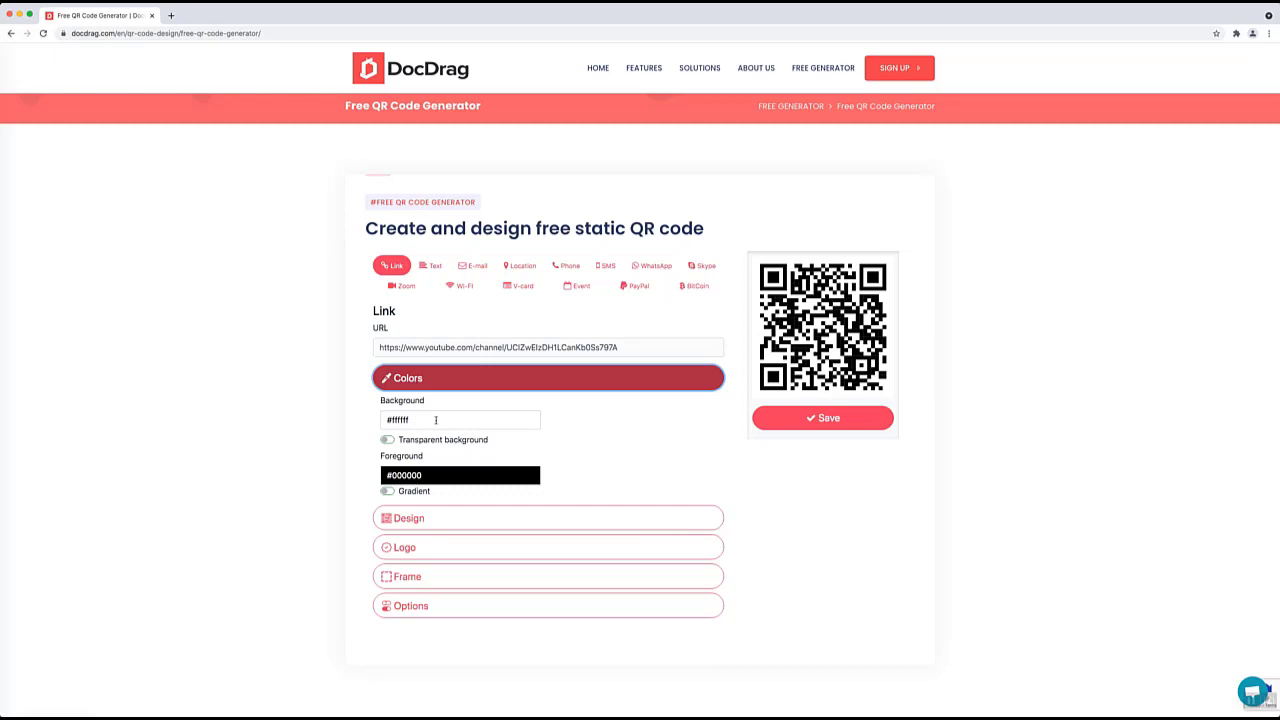
click(436, 420)
drag(445, 460, 388, 448)
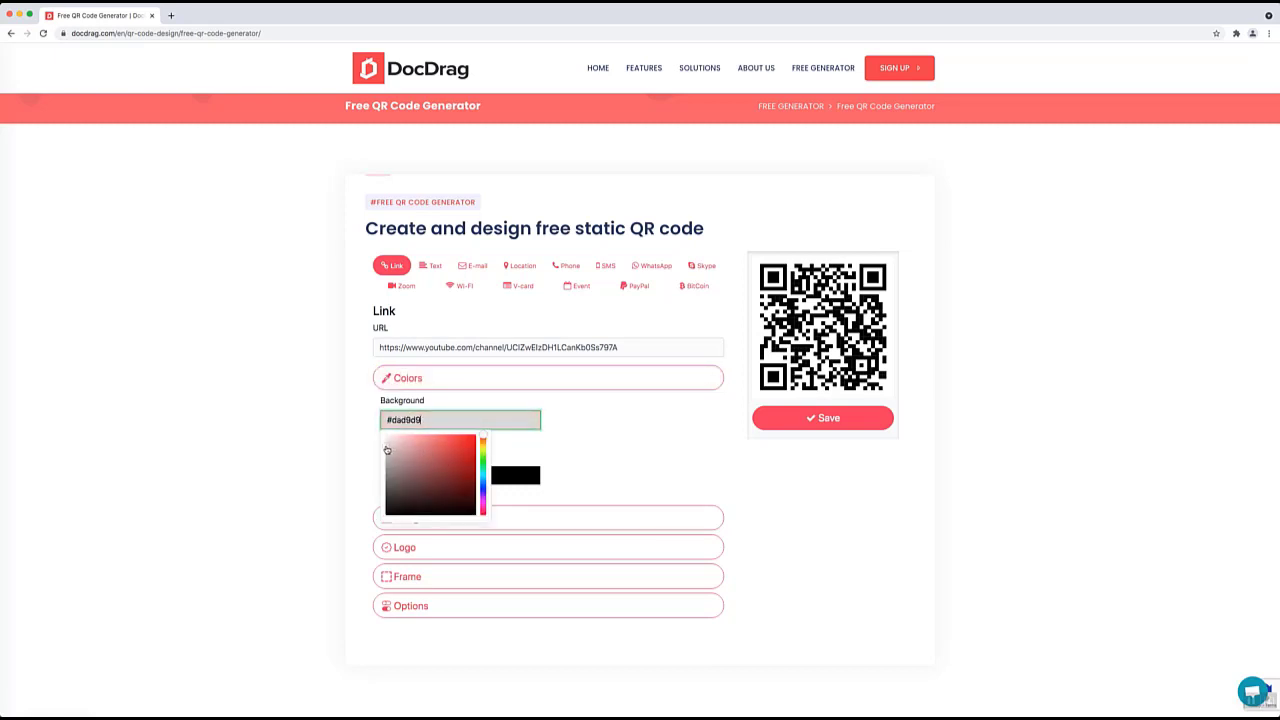
click(610, 424)
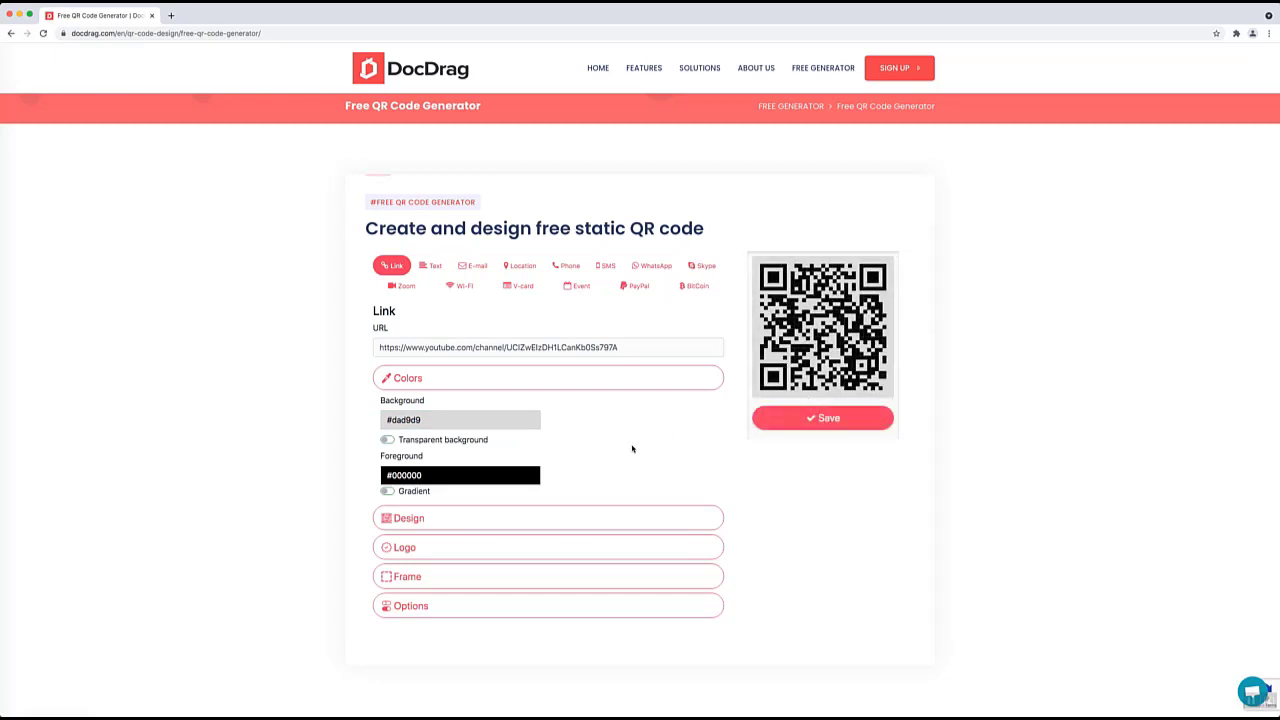
click(449, 476)
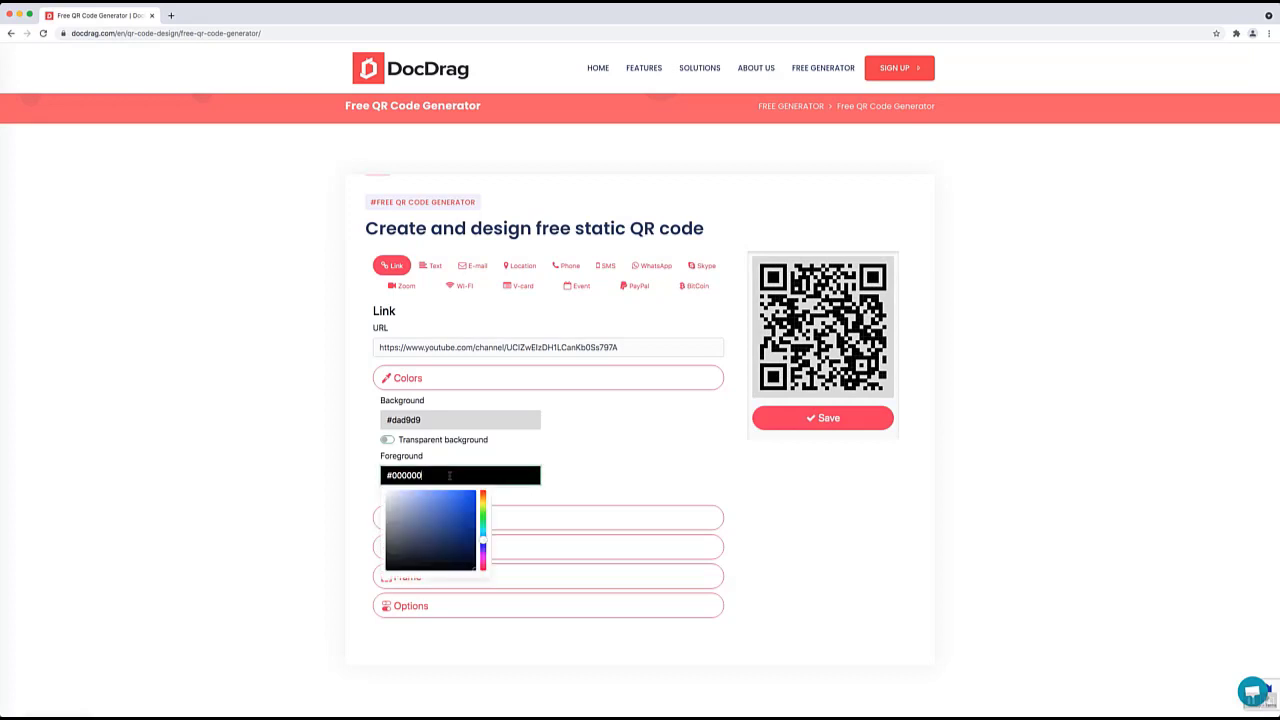
drag(452, 499, 471, 512)
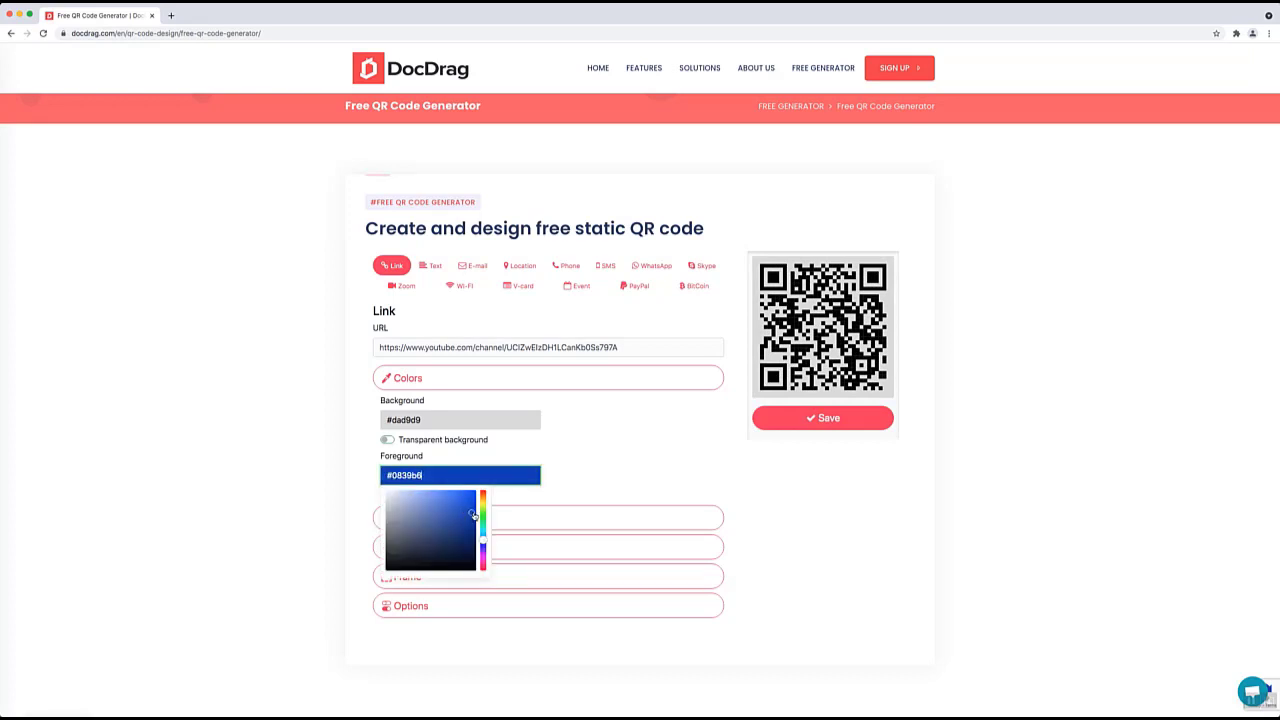
click(580, 478)
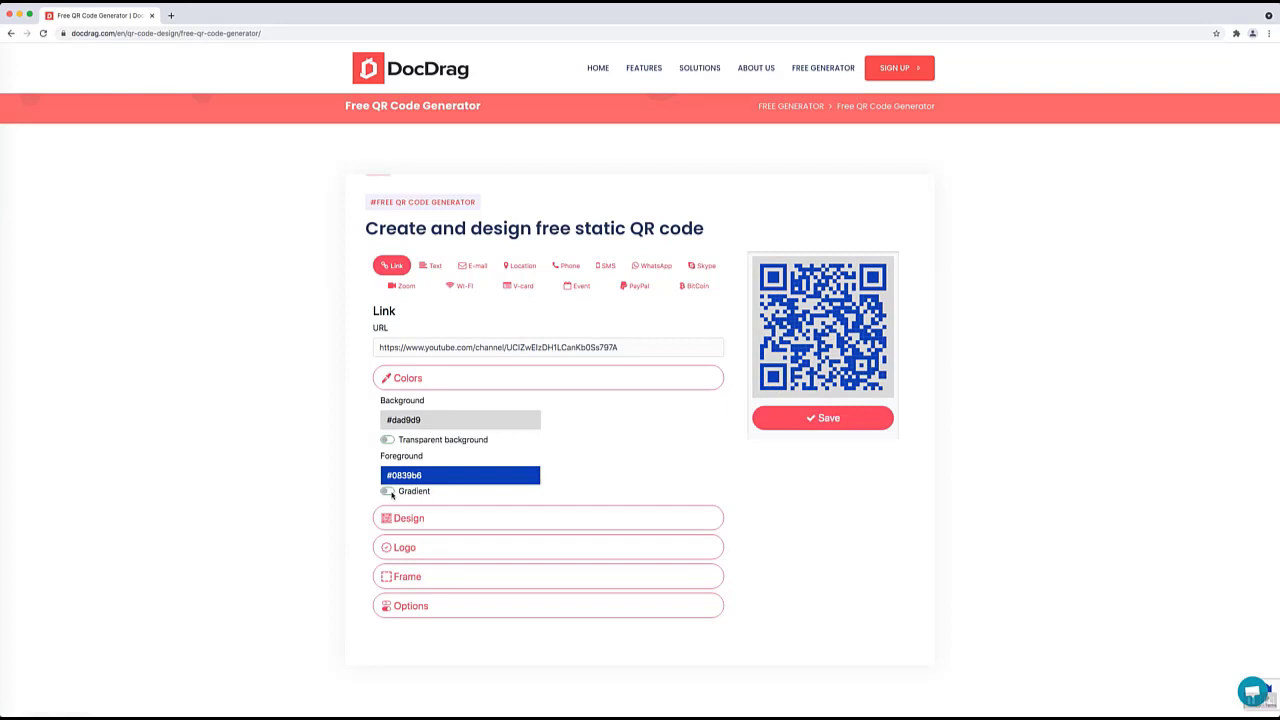
Step: Enable a radial gradient from blue into purple #8900d5 on the QR code
click(388, 492)
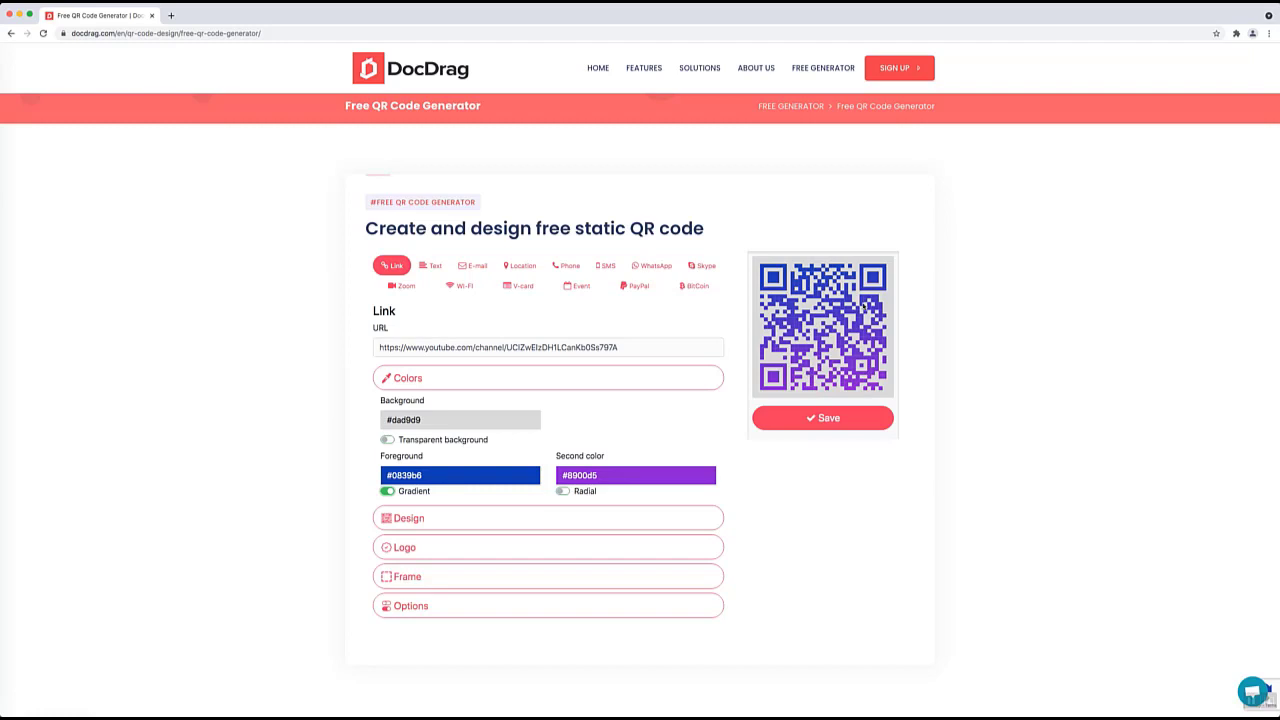
click(564, 492)
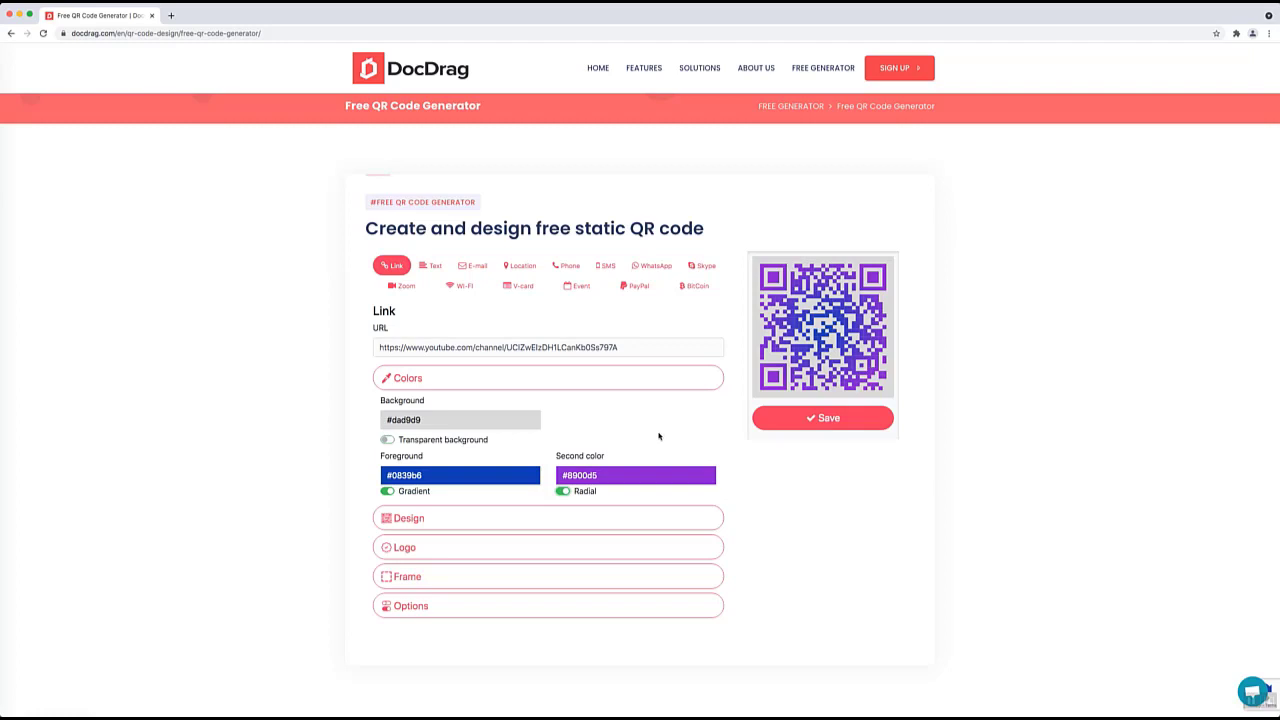
Step: Apply the last dot pattern, rounded marker border and centre, and custom black marker colour
click(441, 520)
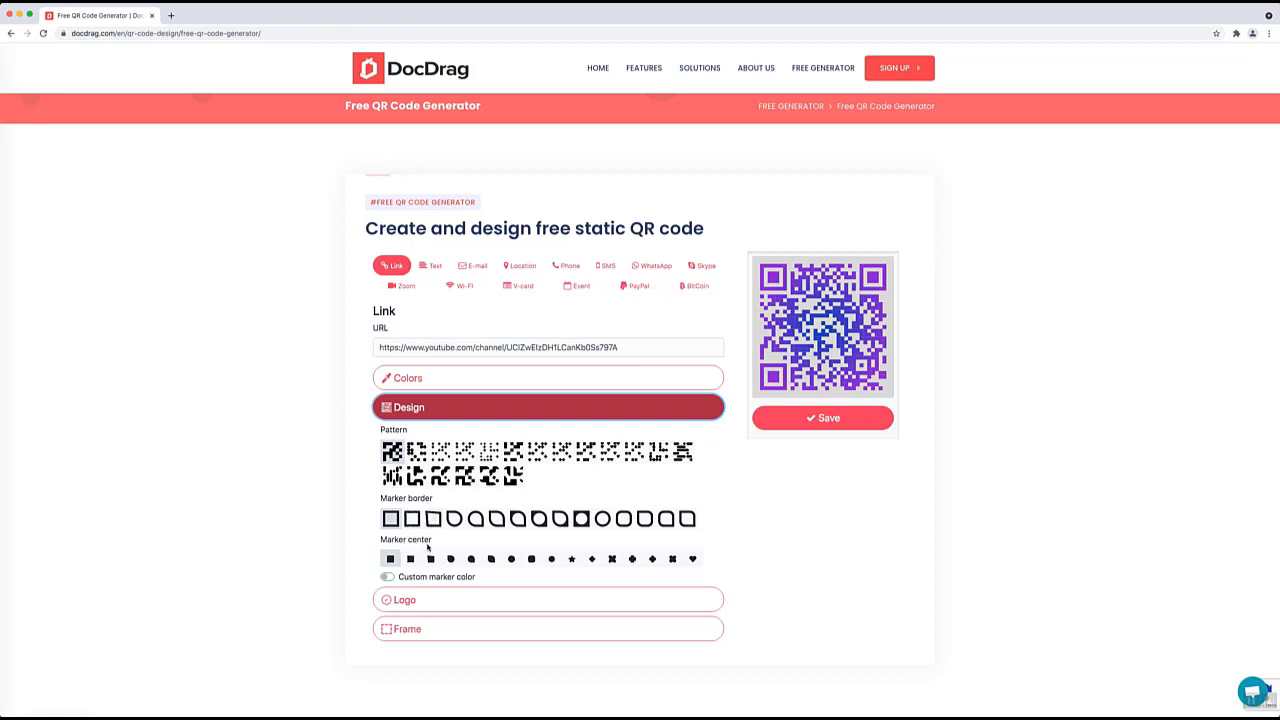
click(513, 476)
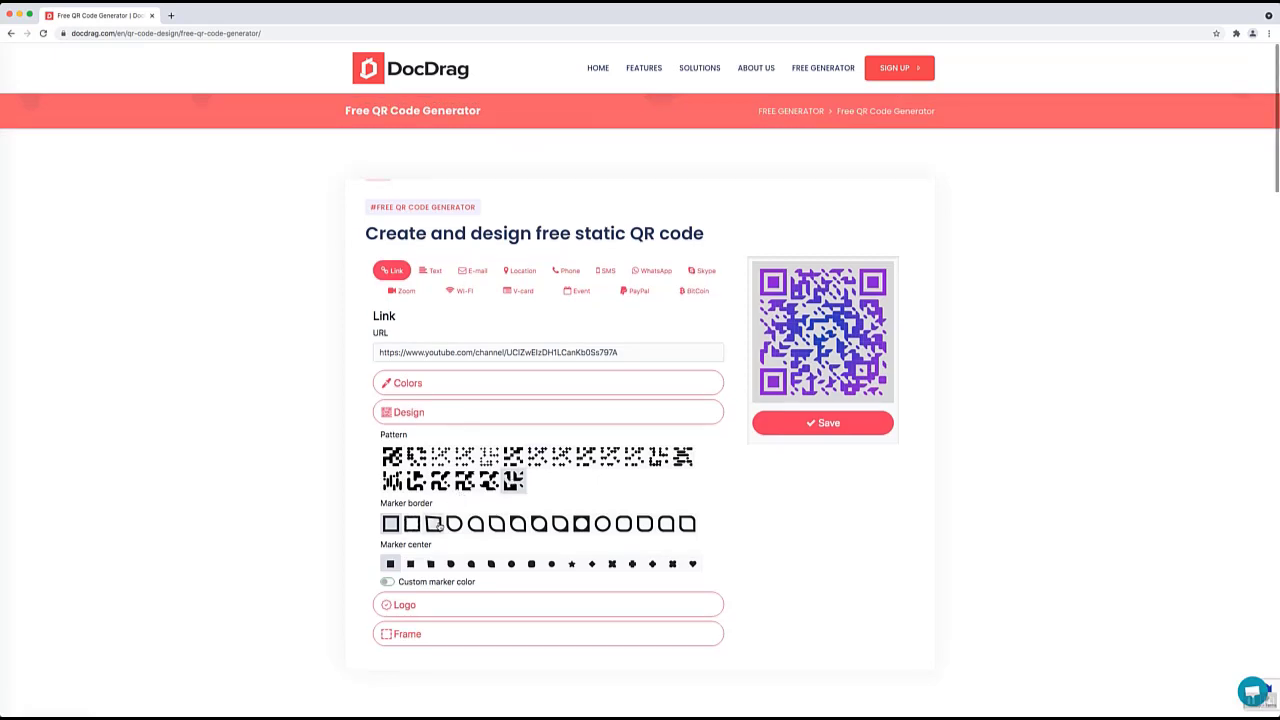
click(476, 526)
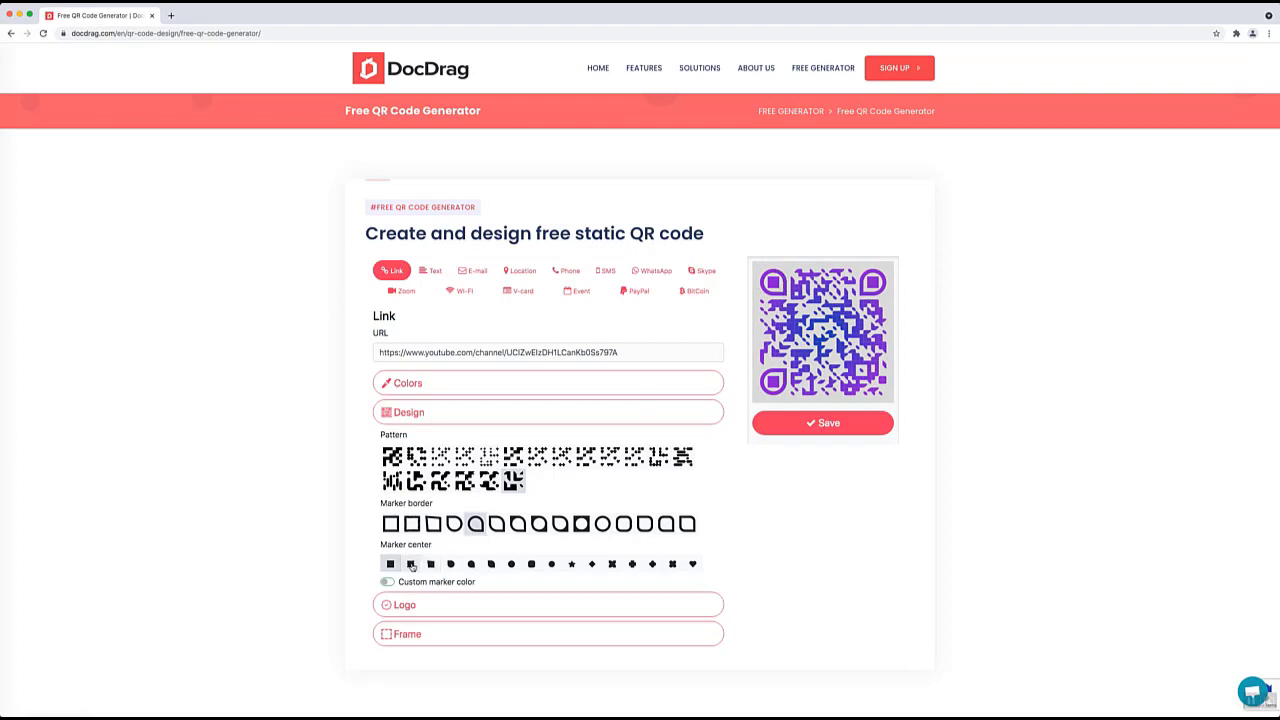
click(470, 564)
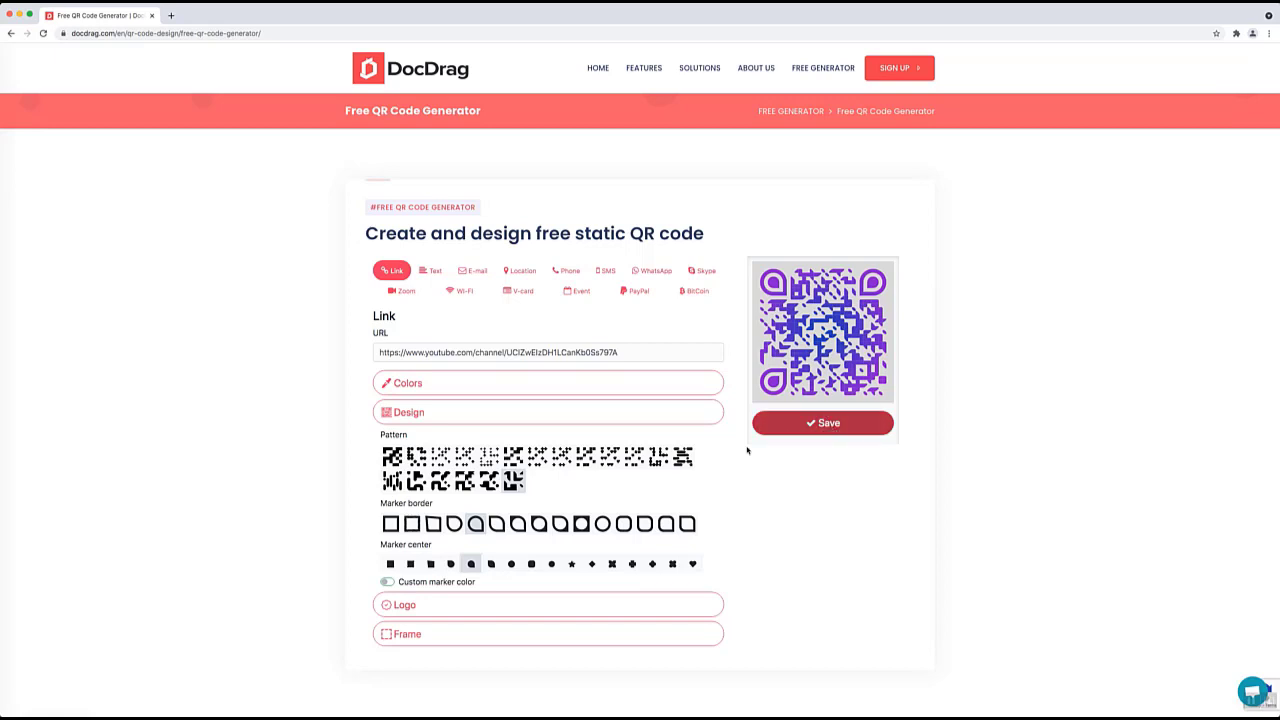
click(425, 585)
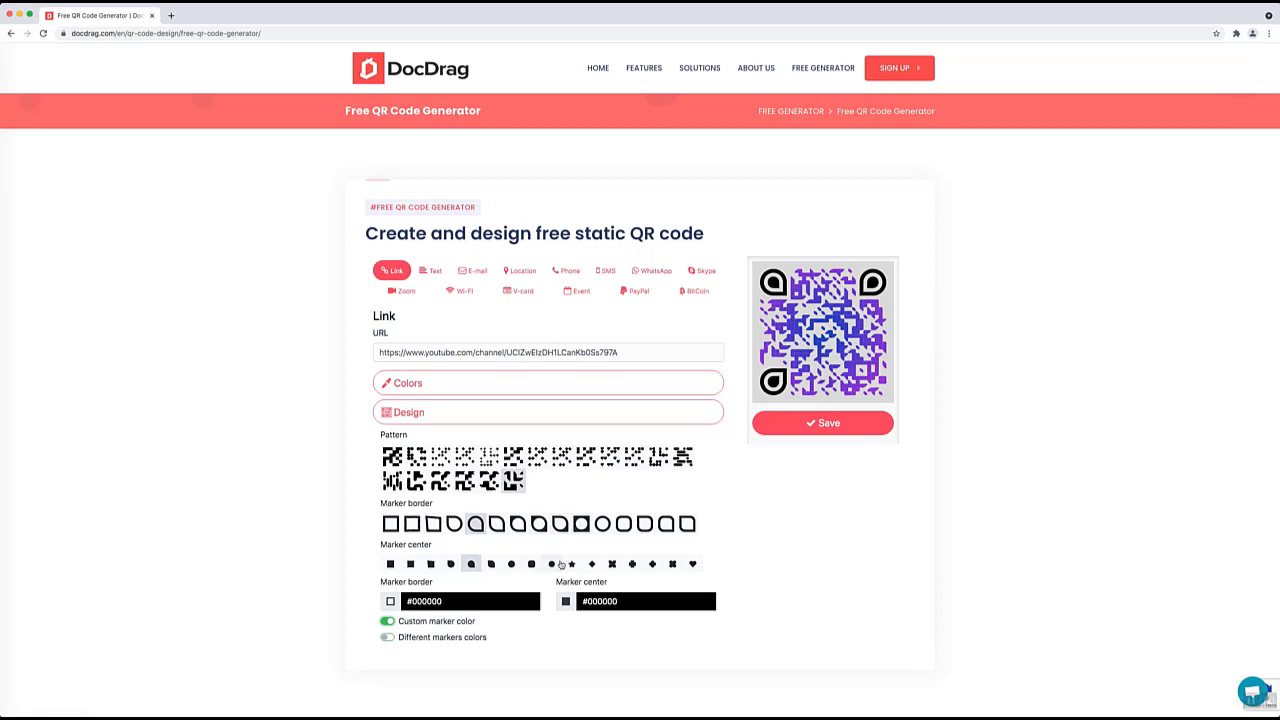
scroll(569, 564, down, 2)
click(503, 581)
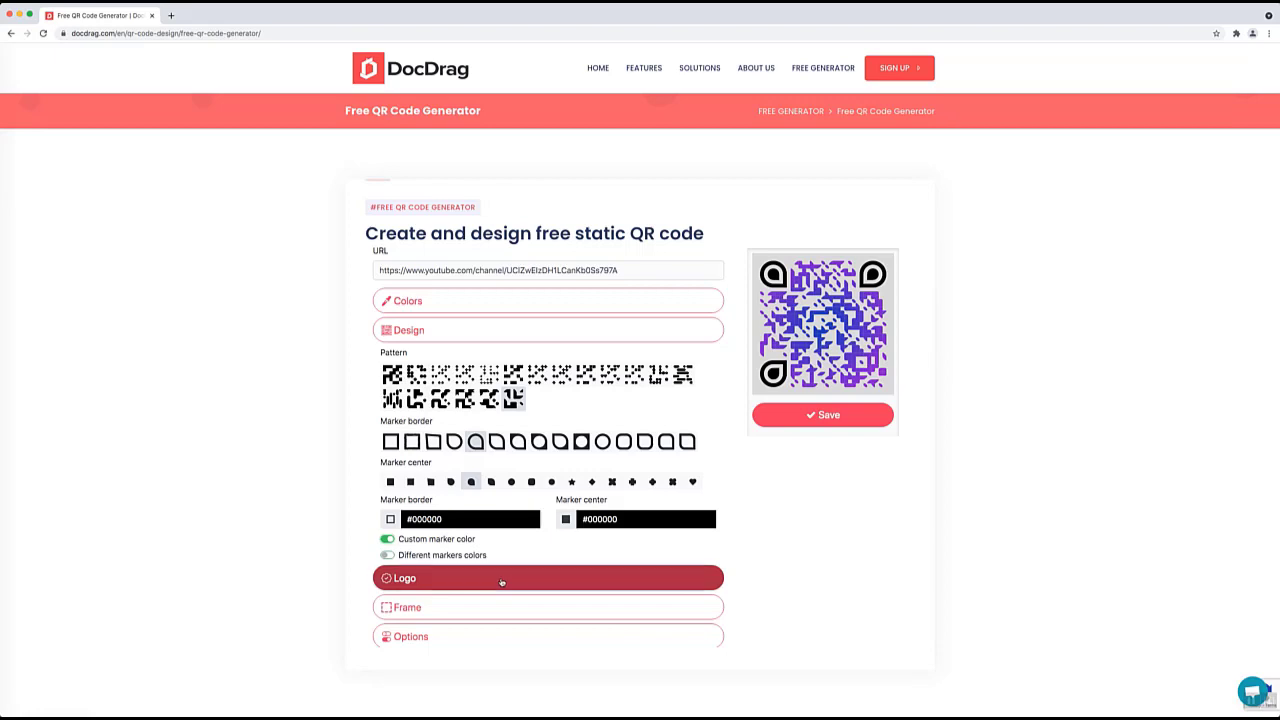
Step: Place the purple link icon as the logo in the QR code's centre
click(502, 580)
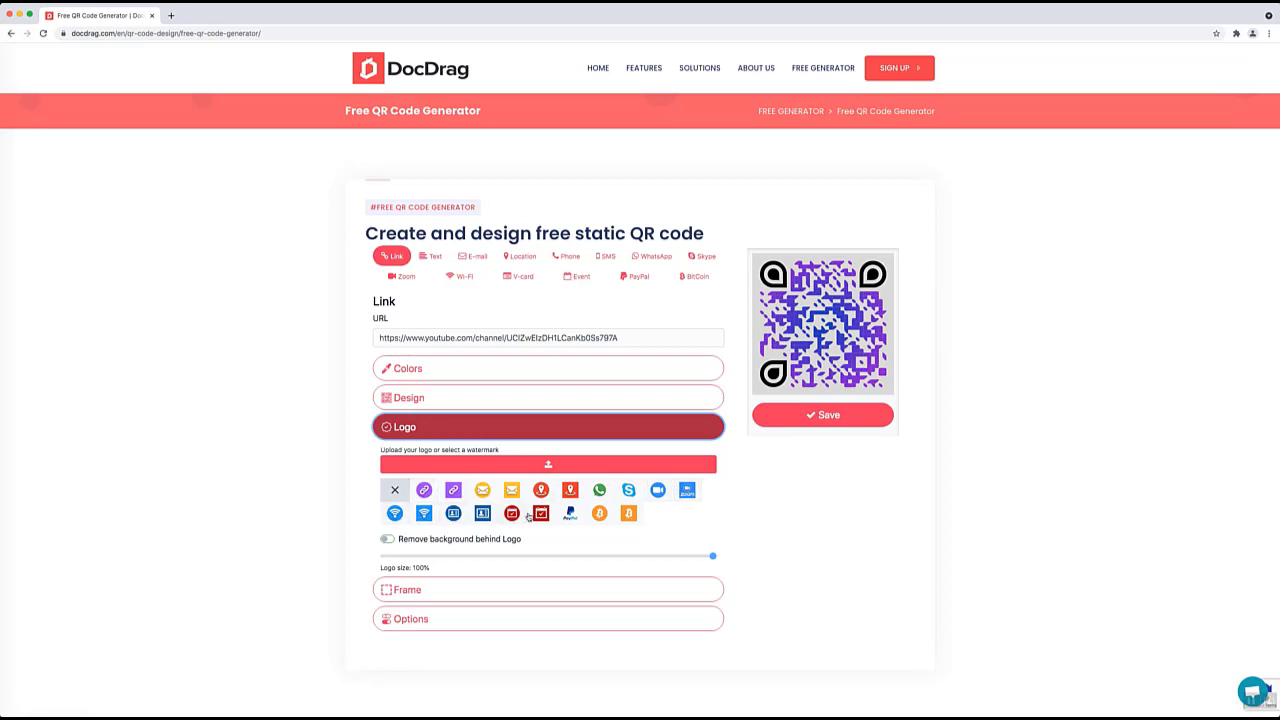
click(424, 491)
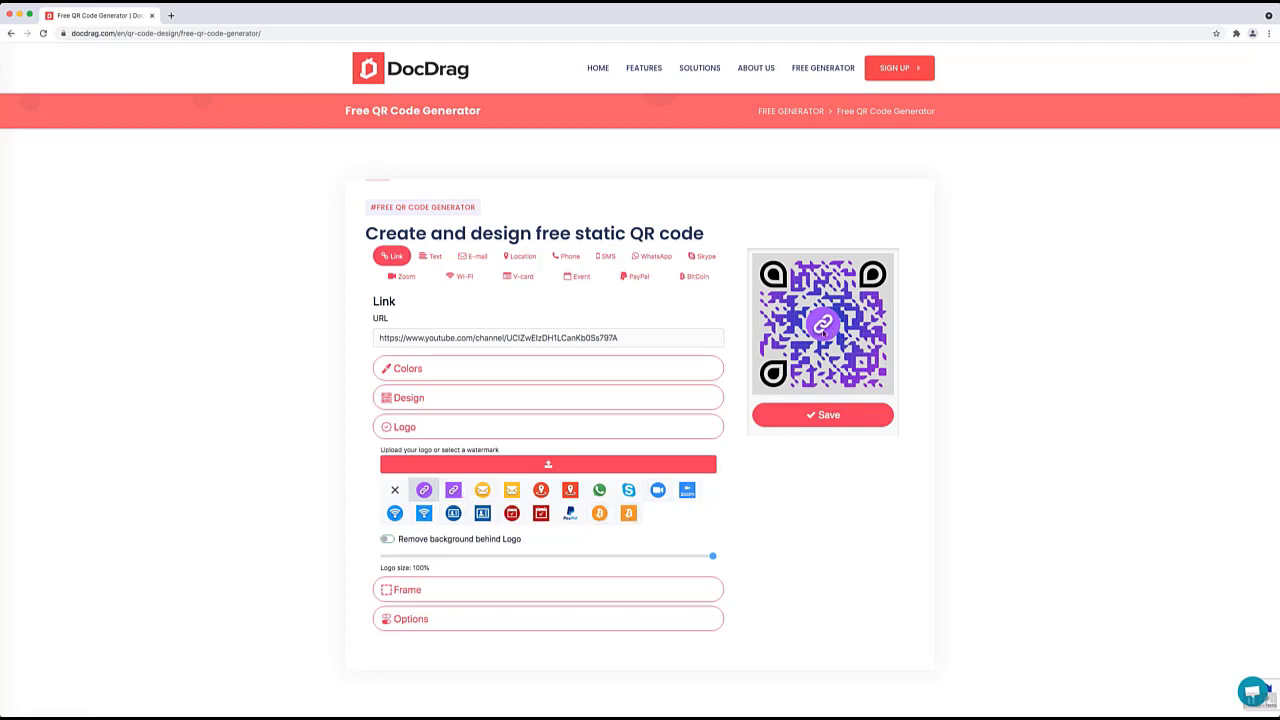
Step: Upload yourlogo copy.png as the QR code's centre logo
click(547, 466)
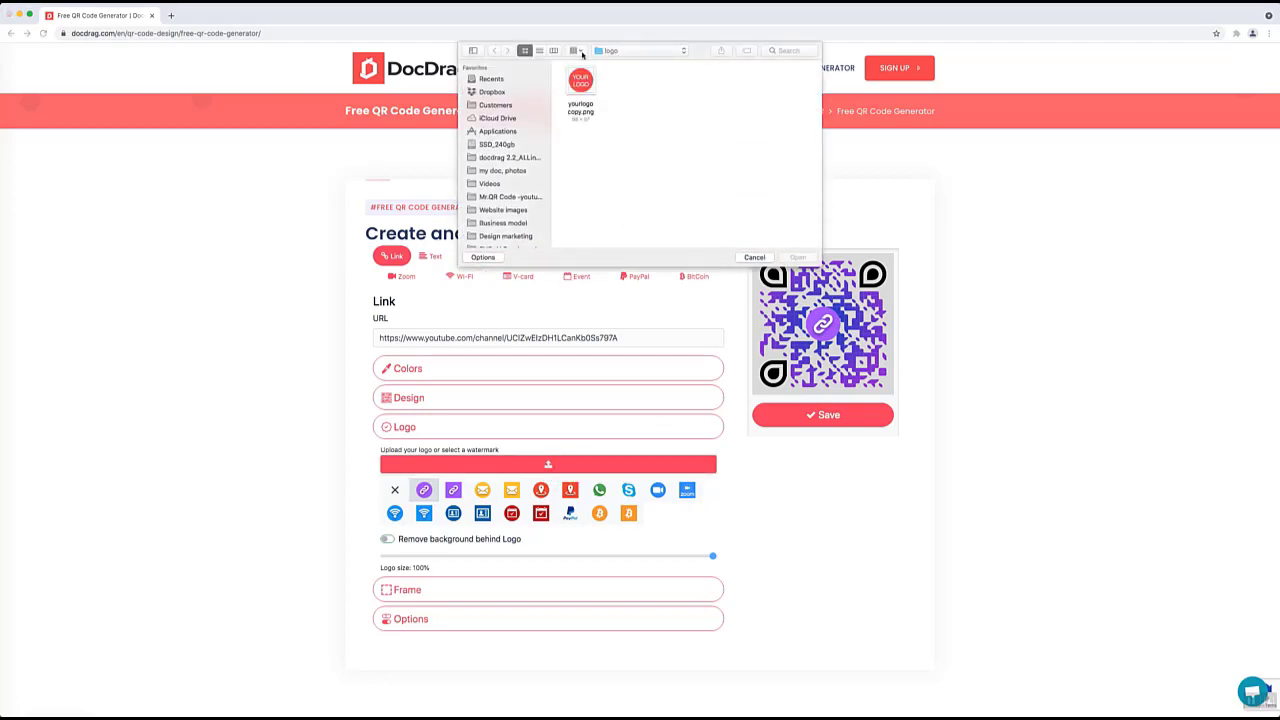
click(587, 82)
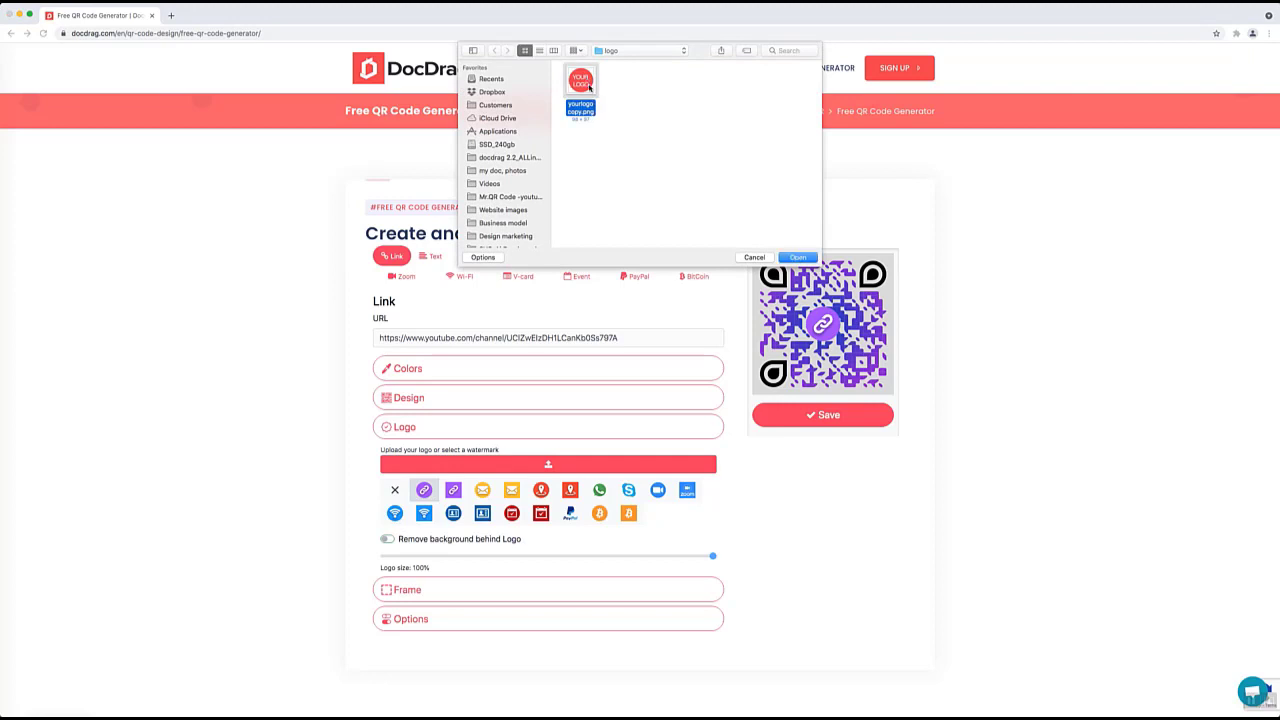
click(795, 258)
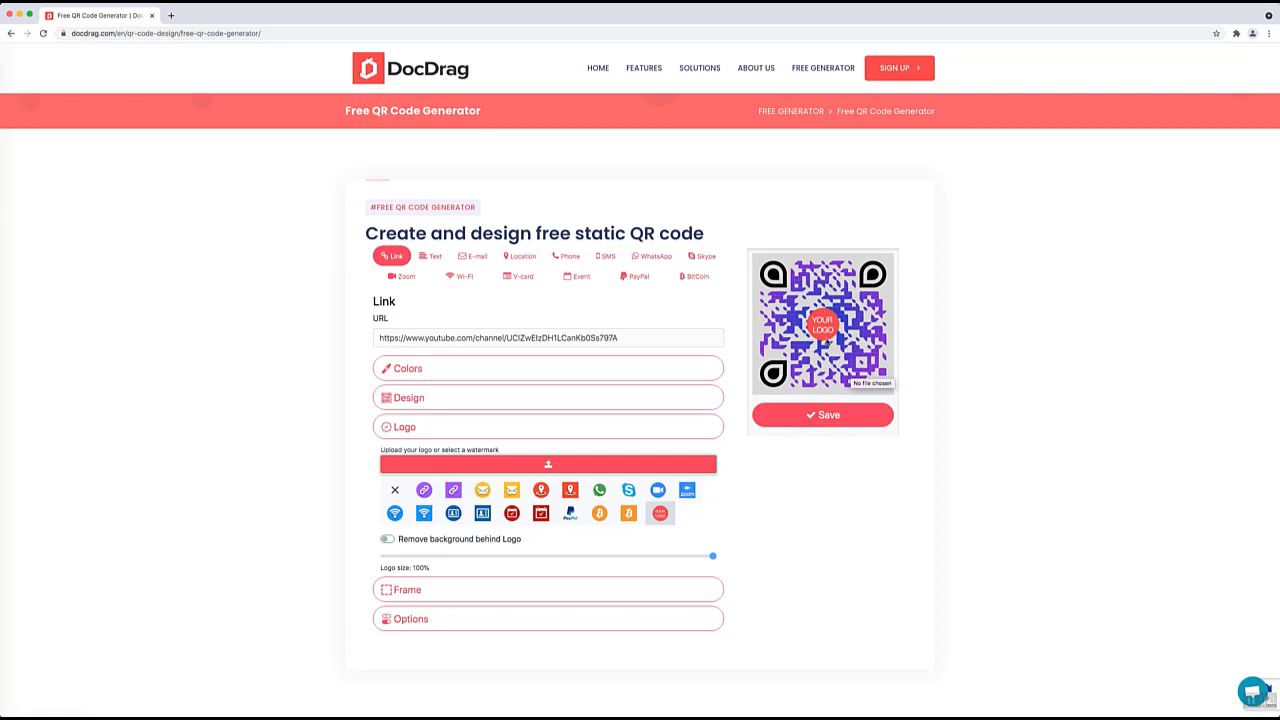
Step: Remove the background behind the logo and shrink the logo to 91% size
click(470, 544)
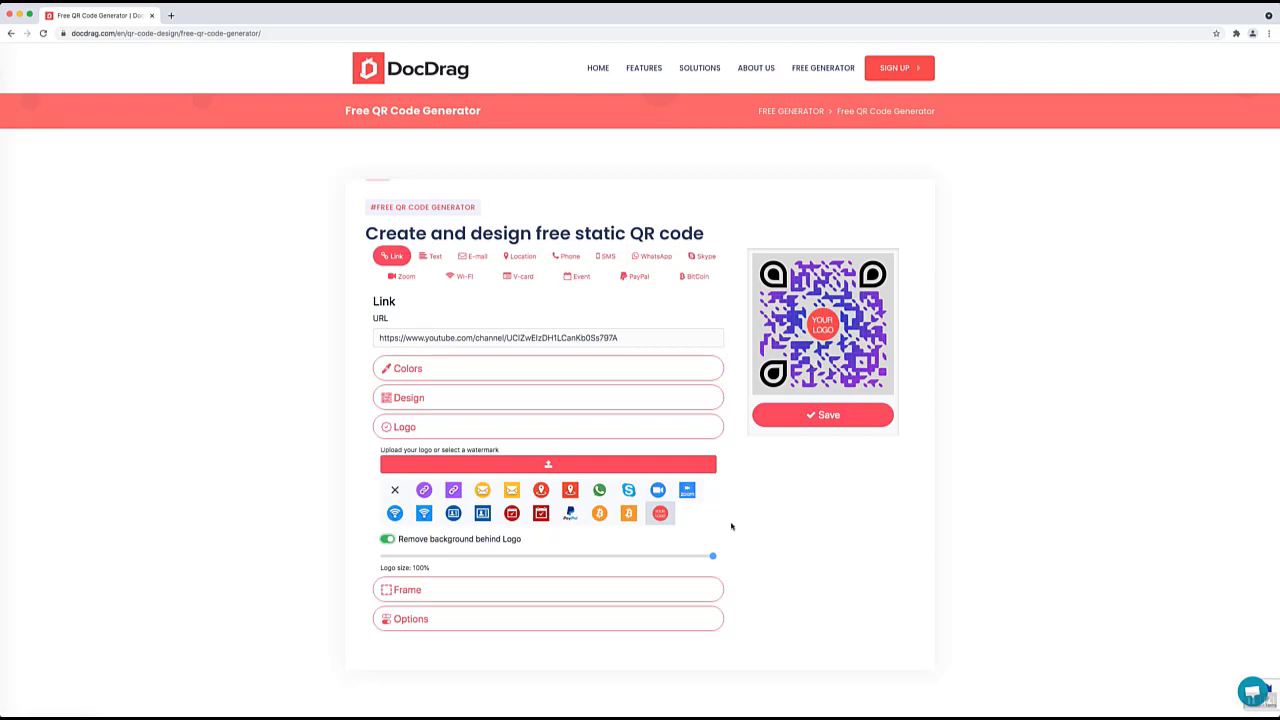
drag(711, 557, 671, 558)
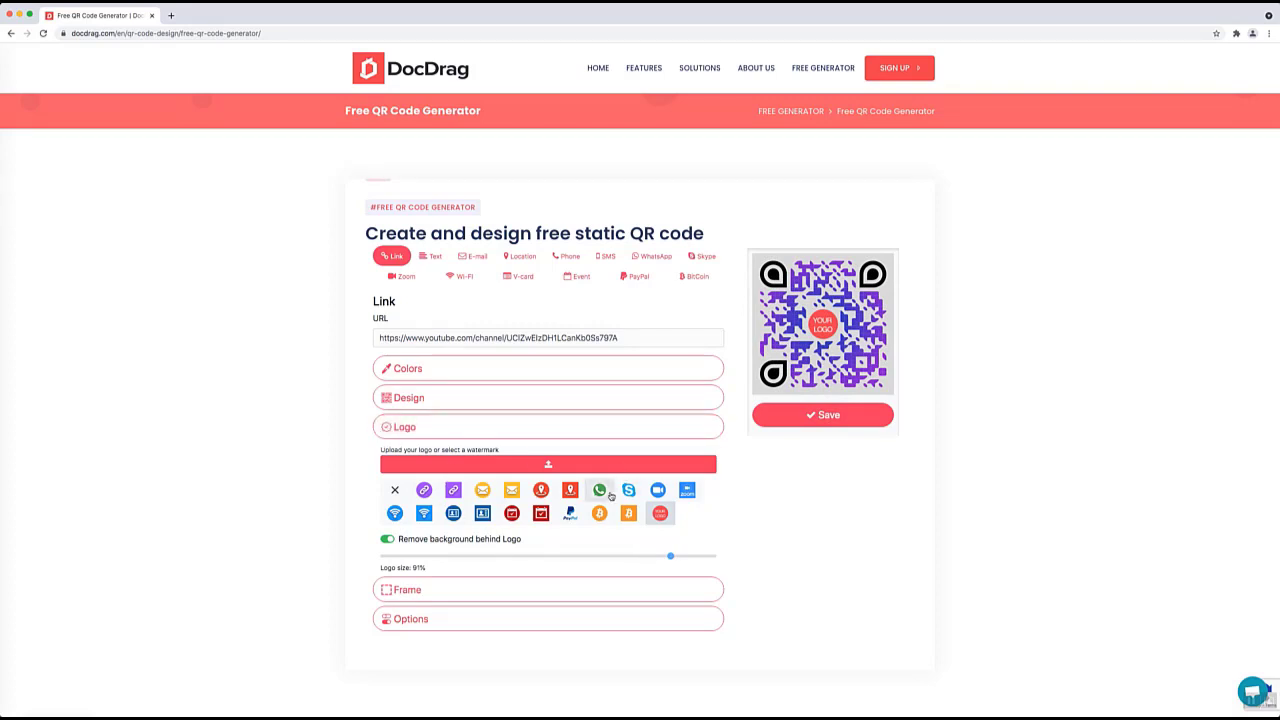
Step: Frame the QR code with the separate-banner purple frame and change its label to 'follow'
click(524, 590)
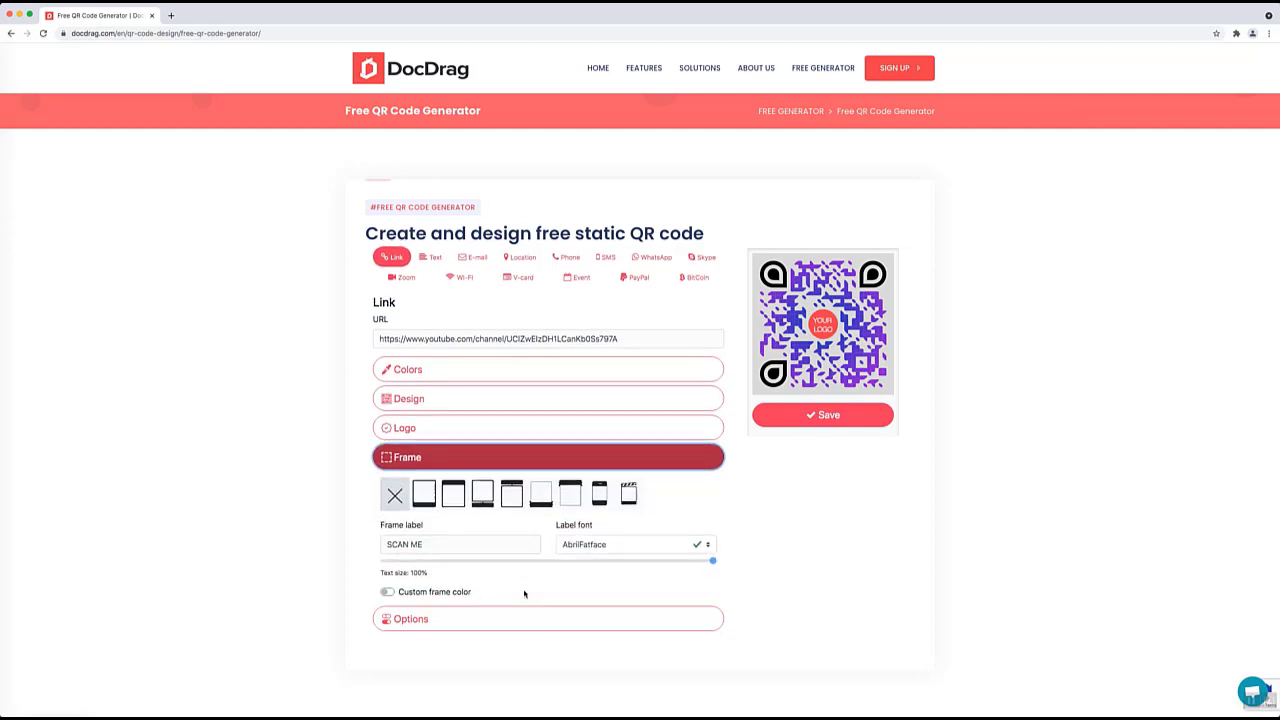
click(424, 493)
click(483, 500)
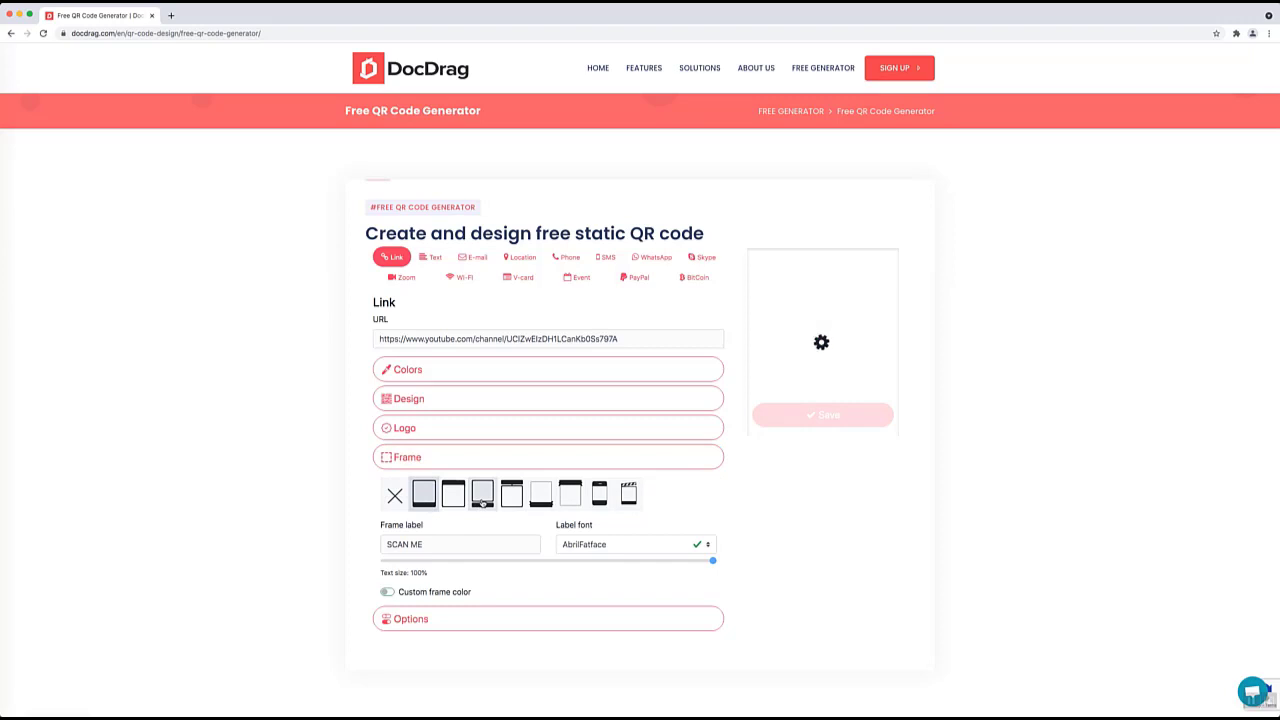
click(512, 499)
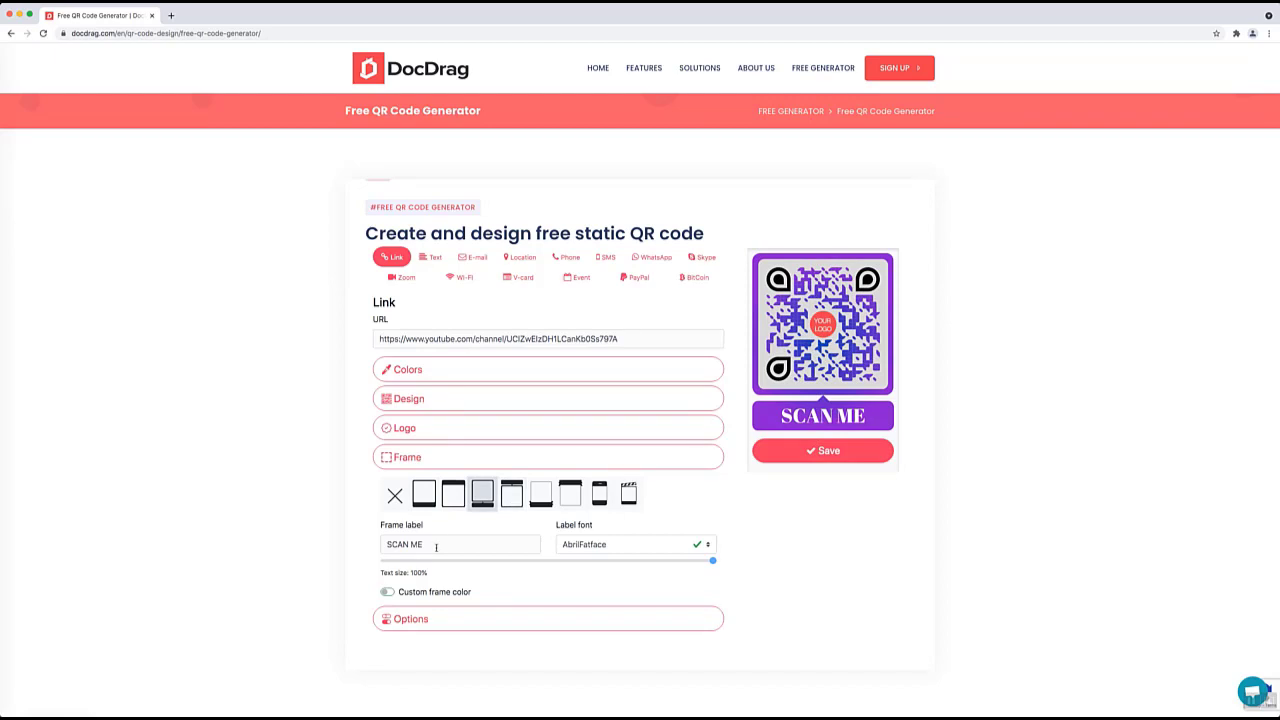
drag(426, 544, 385, 543)
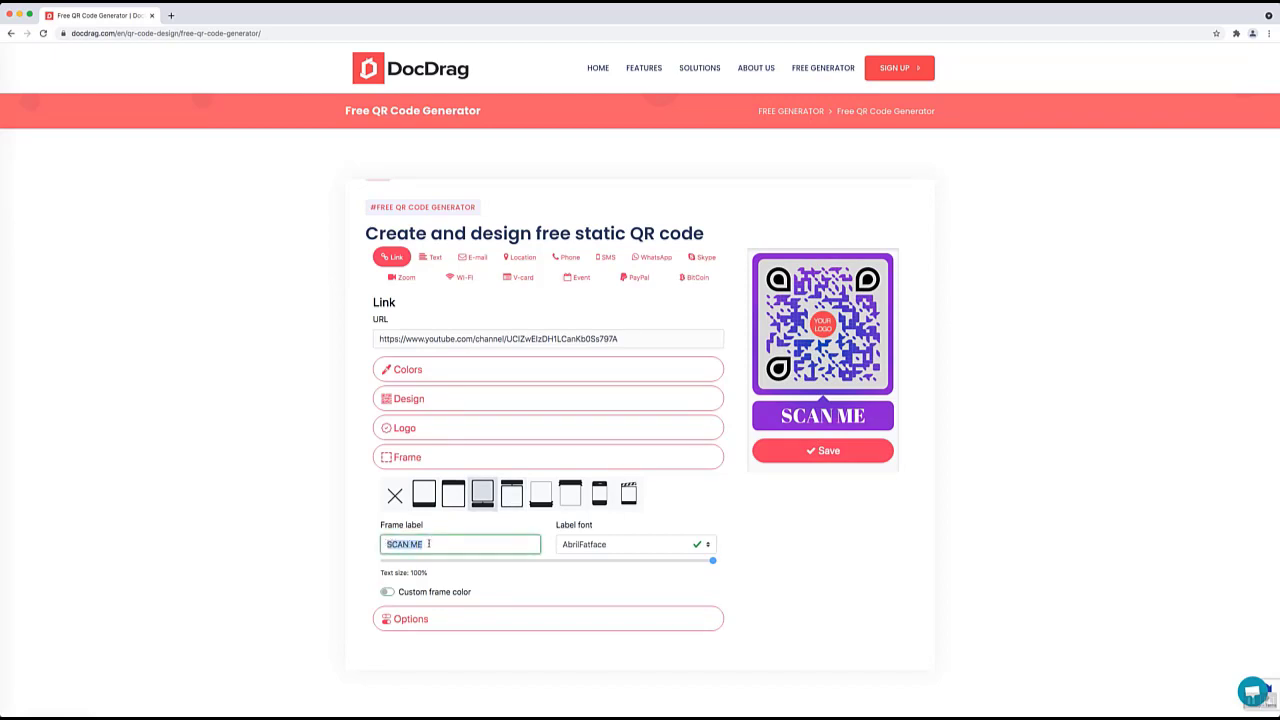
text(follow)
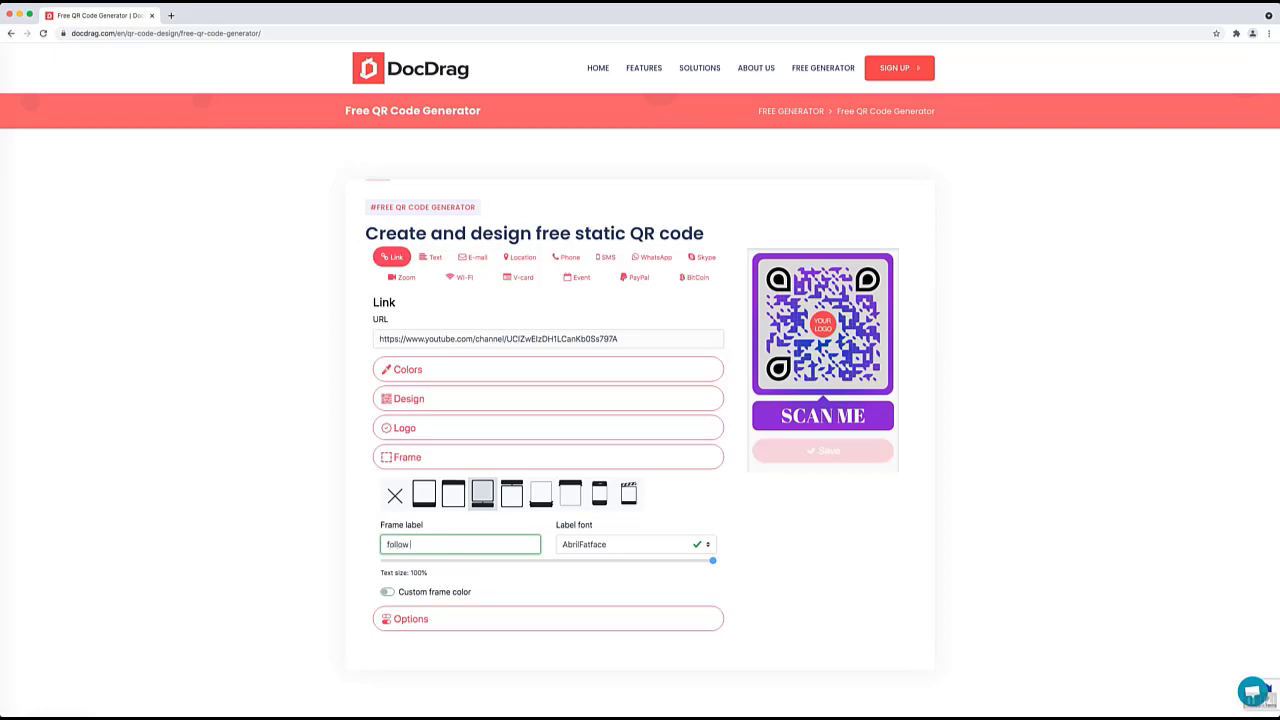
Step: Set the frame label font to FredokaOne after briefly trying CormorantGaramond
click(578, 545)
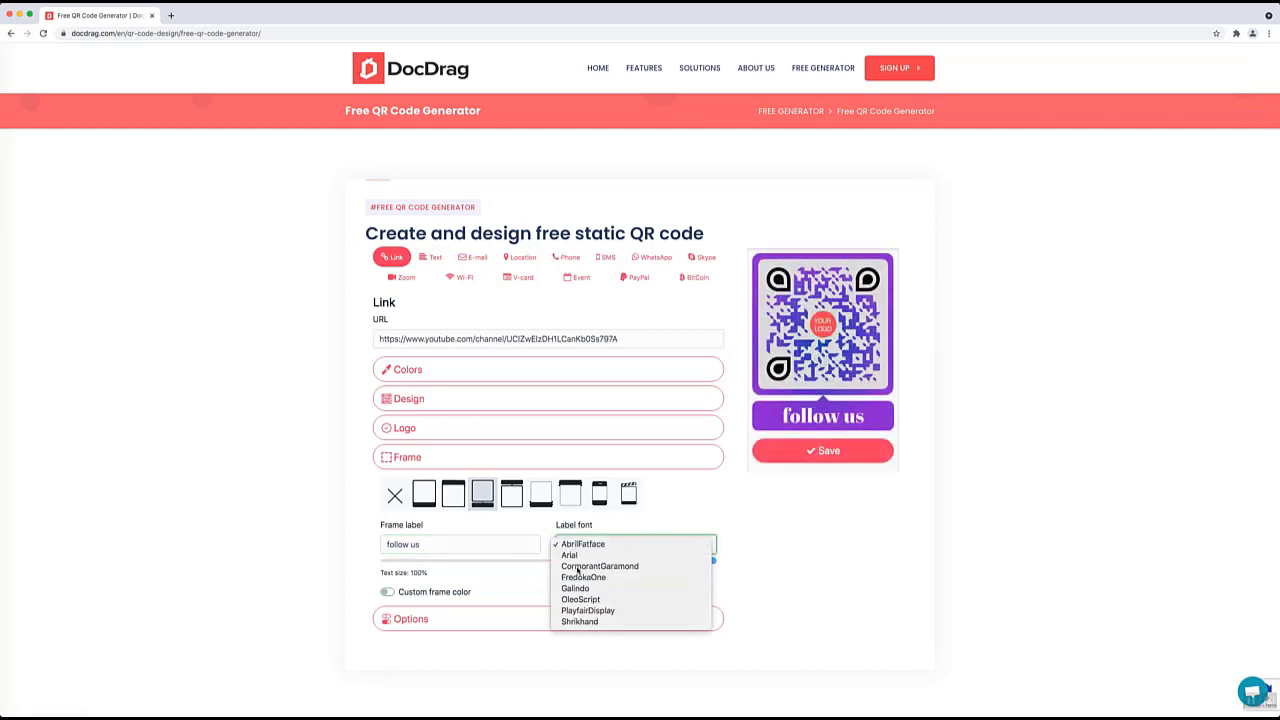
click(577, 567)
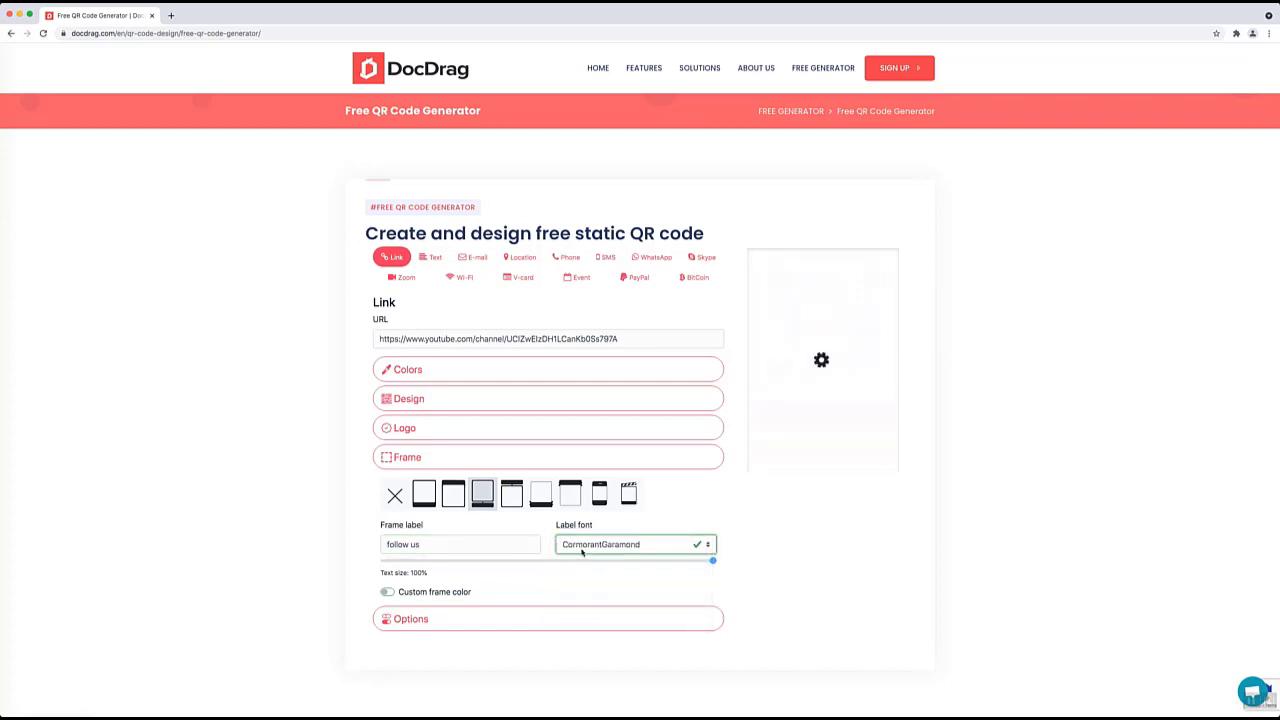
click(583, 547)
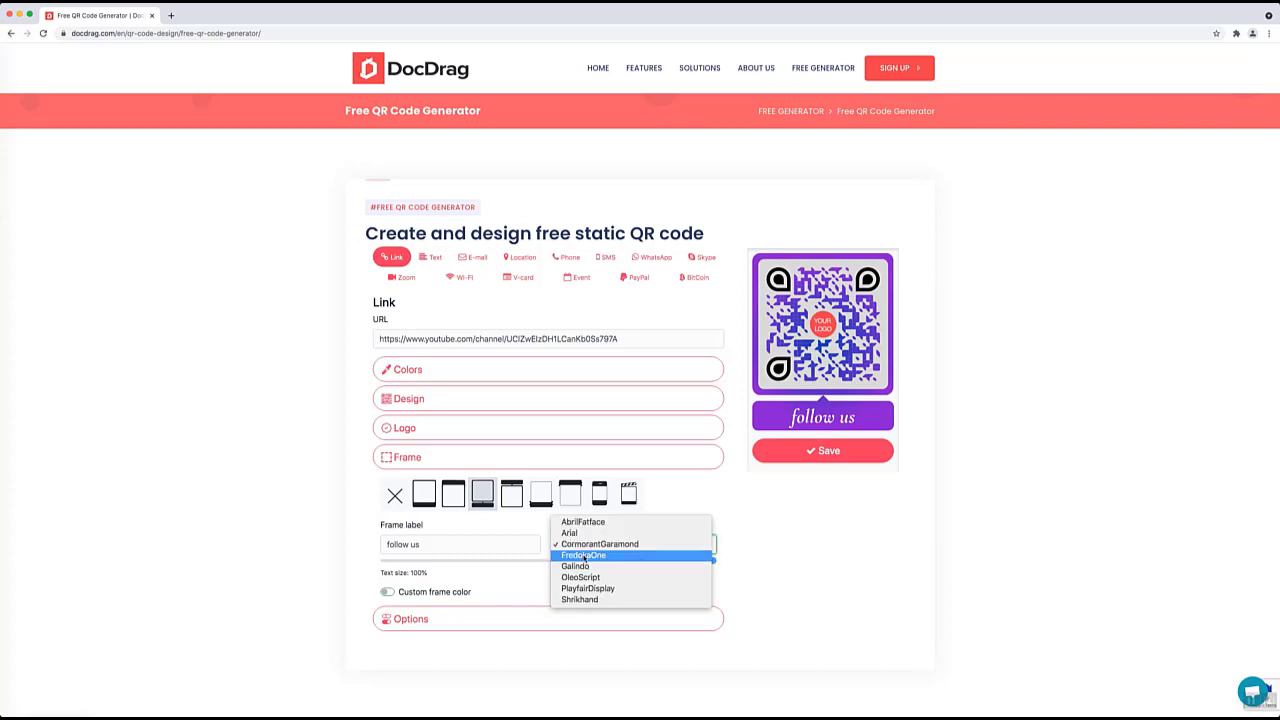
click(587, 557)
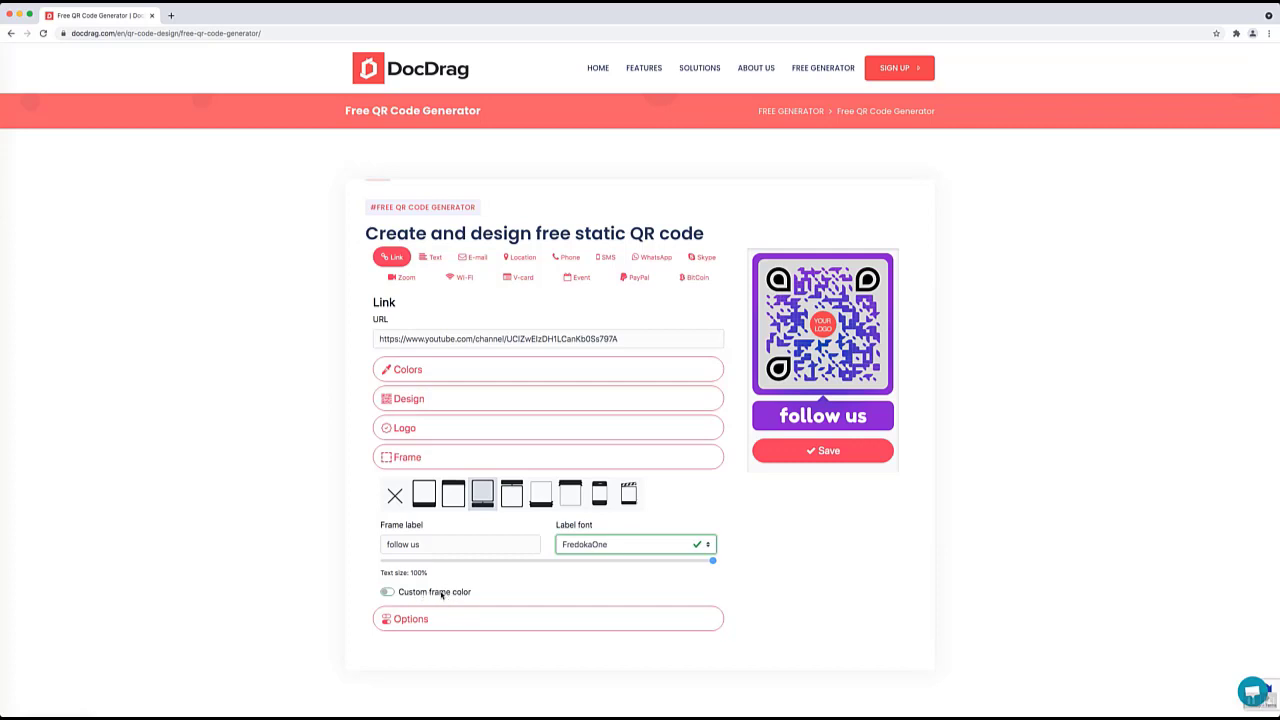
click(436, 593)
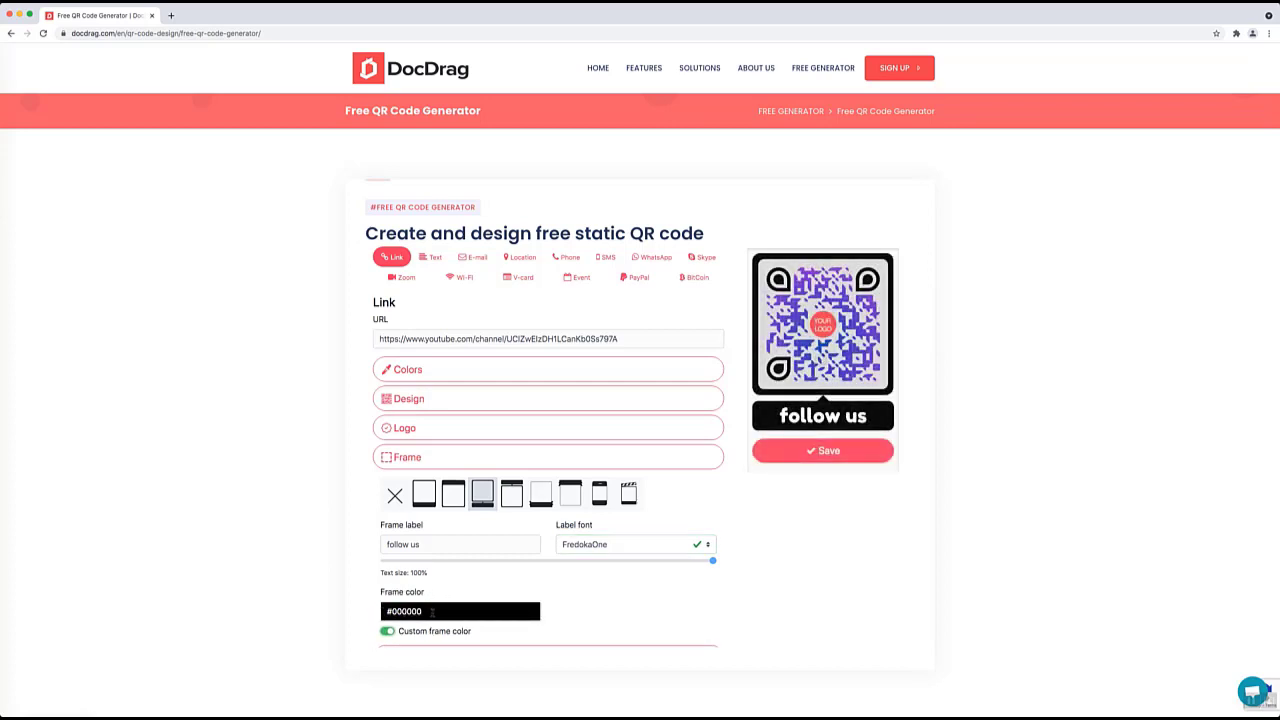
click(451, 612)
key(ctrl+a)
text(#f20000)
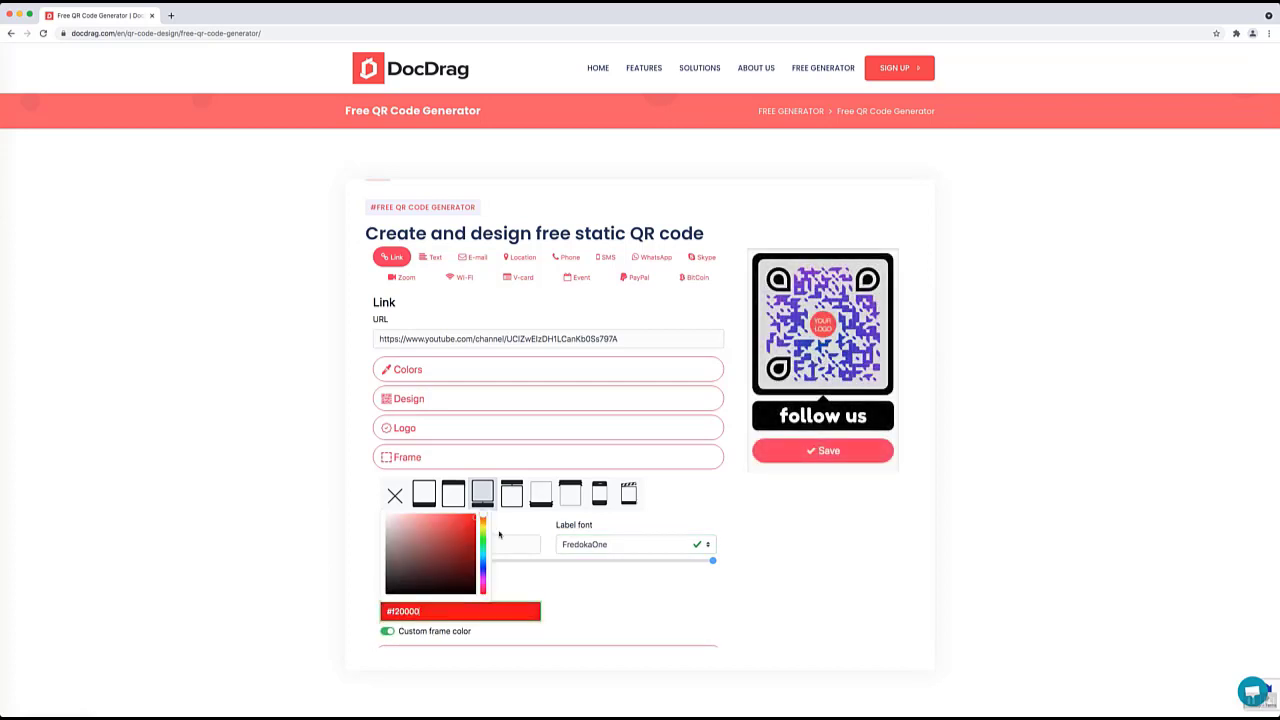
click(587, 599)
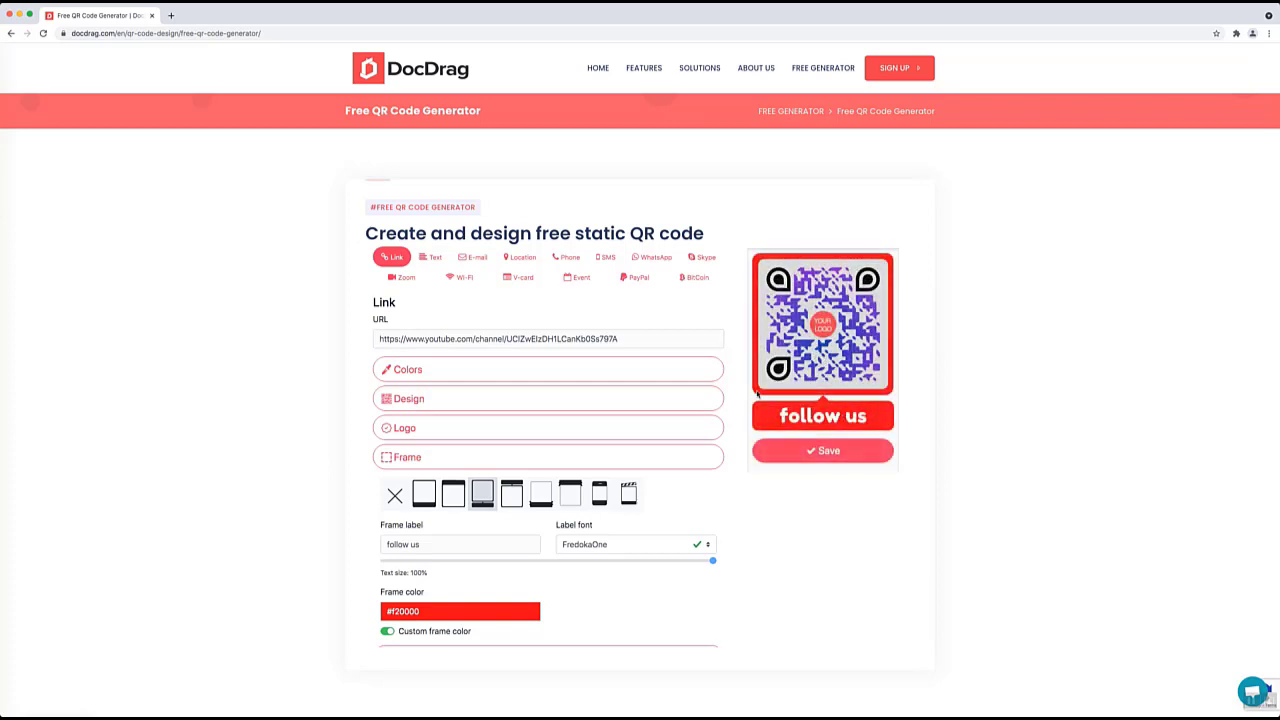
scroll(600, 505, down, 2)
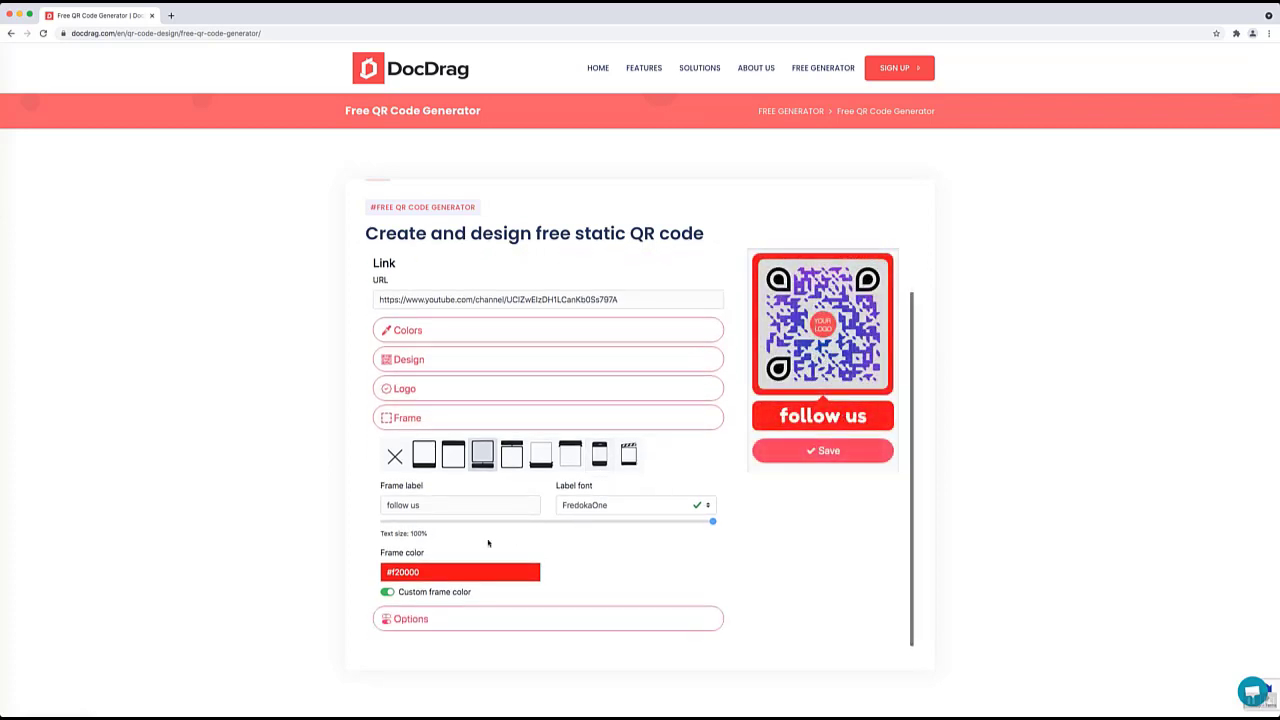
click(424, 595)
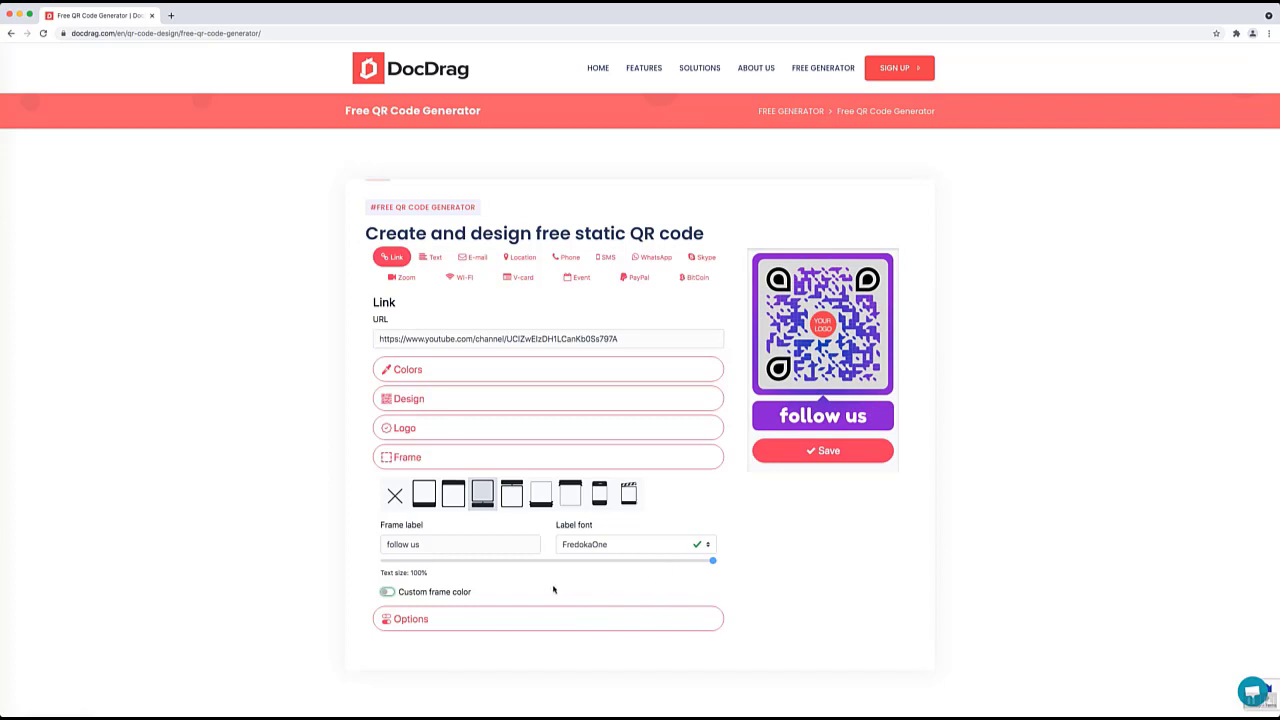
Step: In the output options, set the QR image size to 800 and precision to Q - High
scroll(532, 622, down, 2)
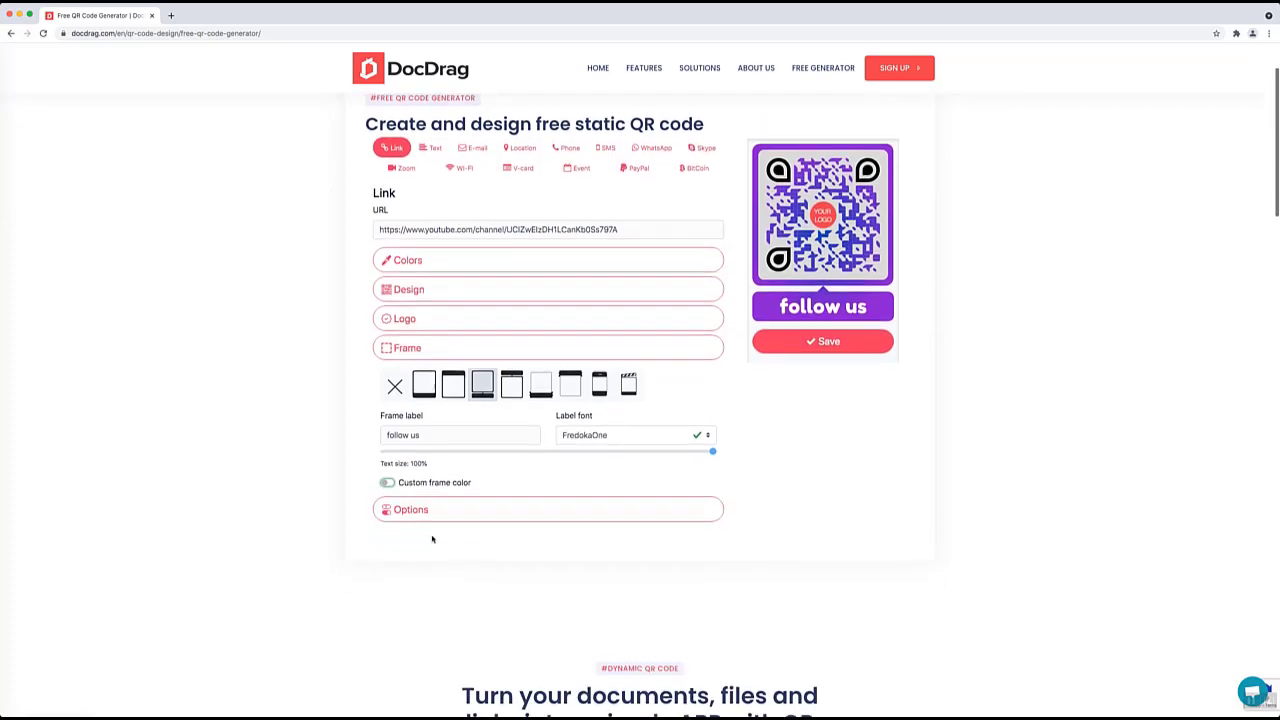
click(447, 512)
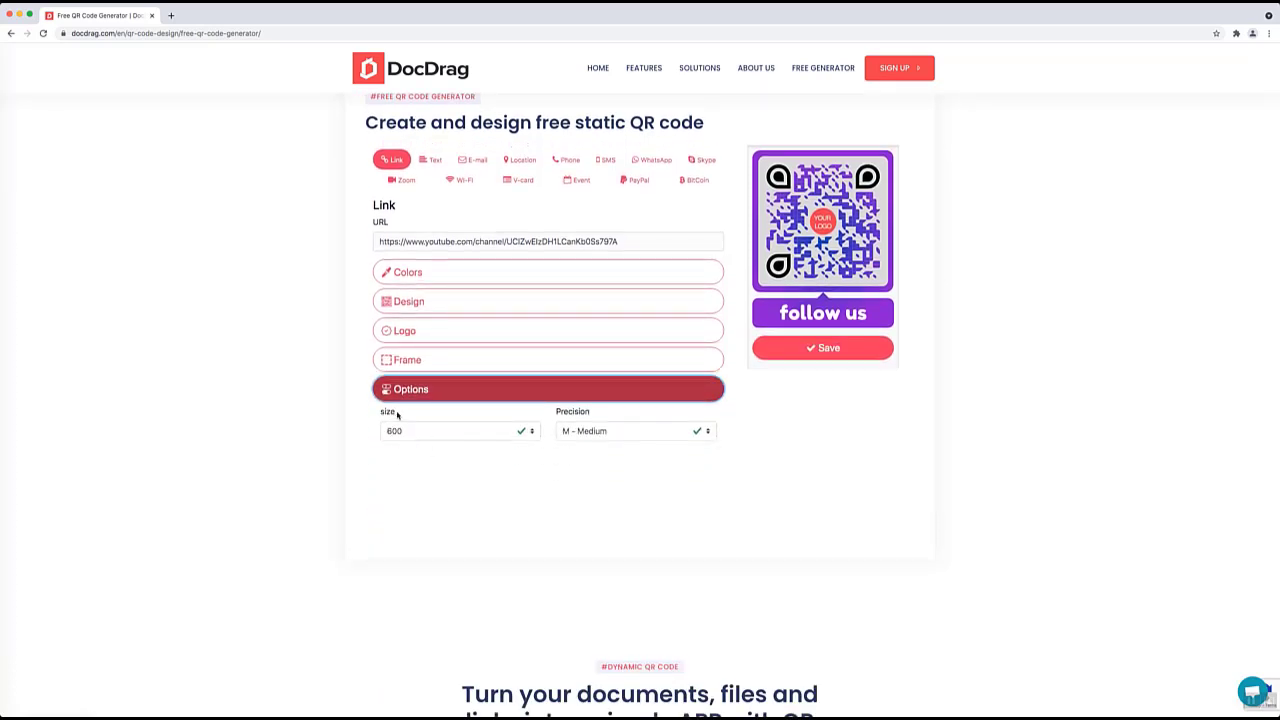
click(532, 434)
click(424, 456)
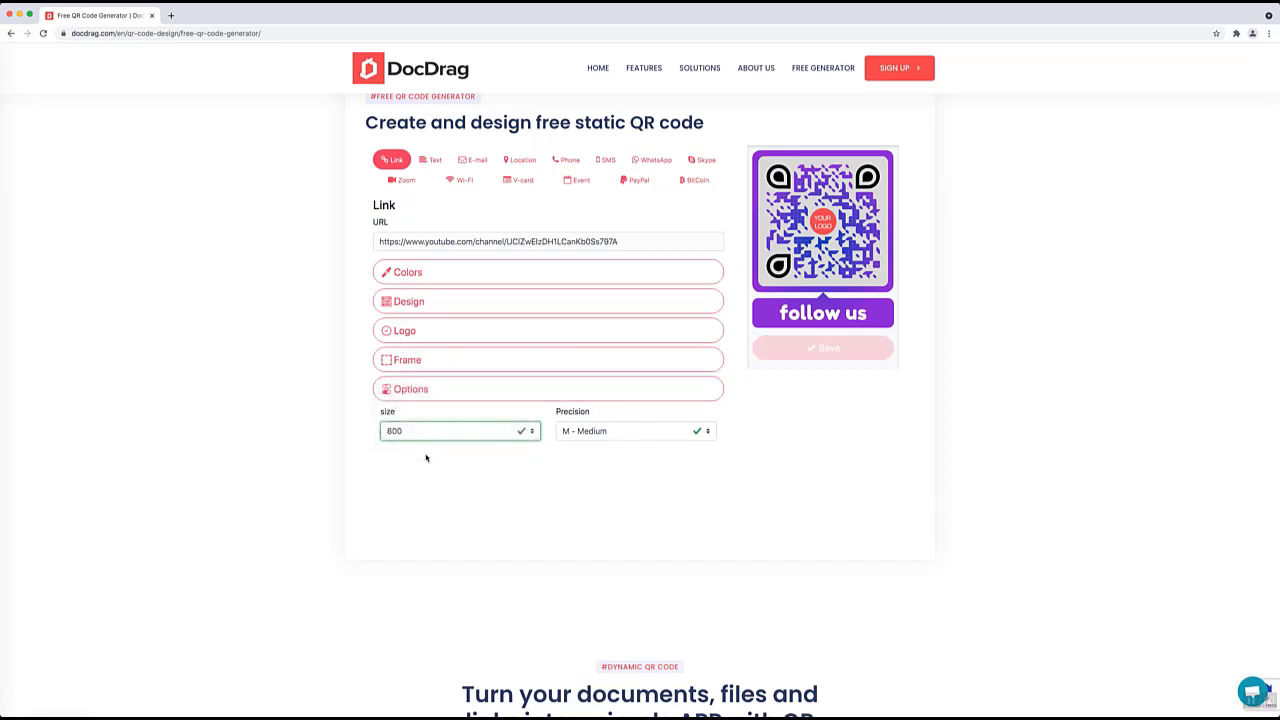
click(474, 434)
click(430, 430)
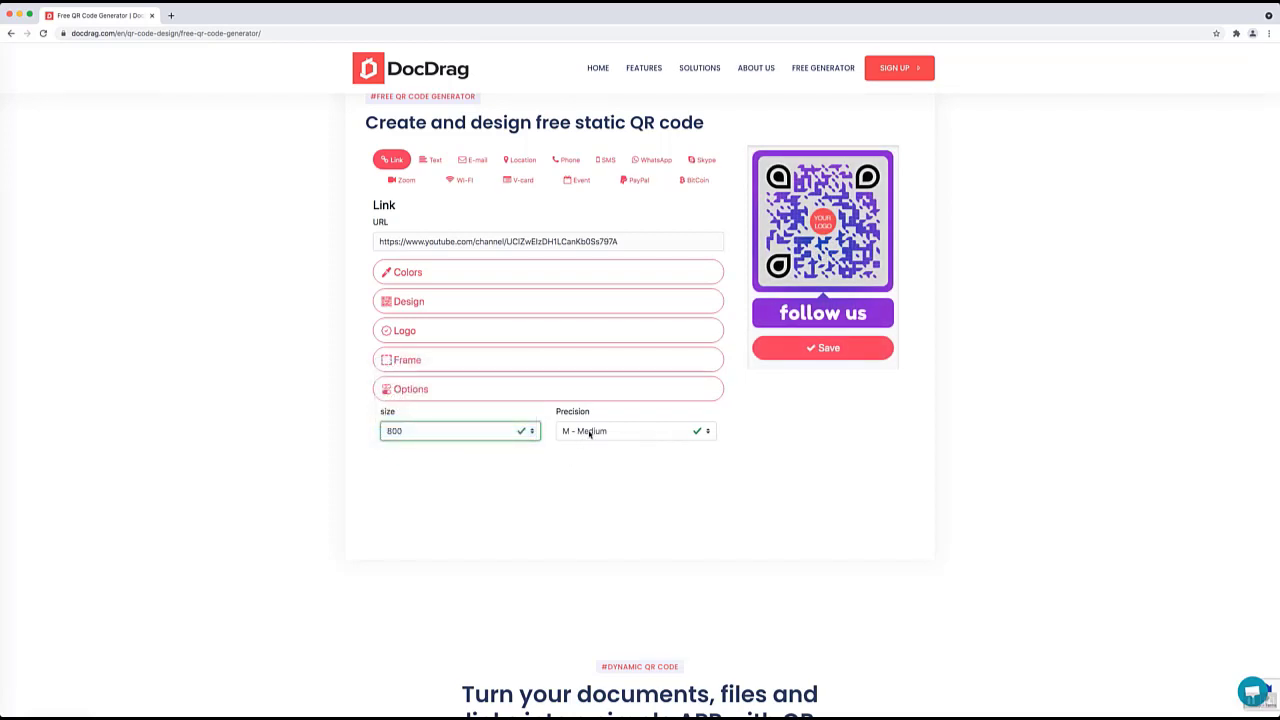
click(603, 433)
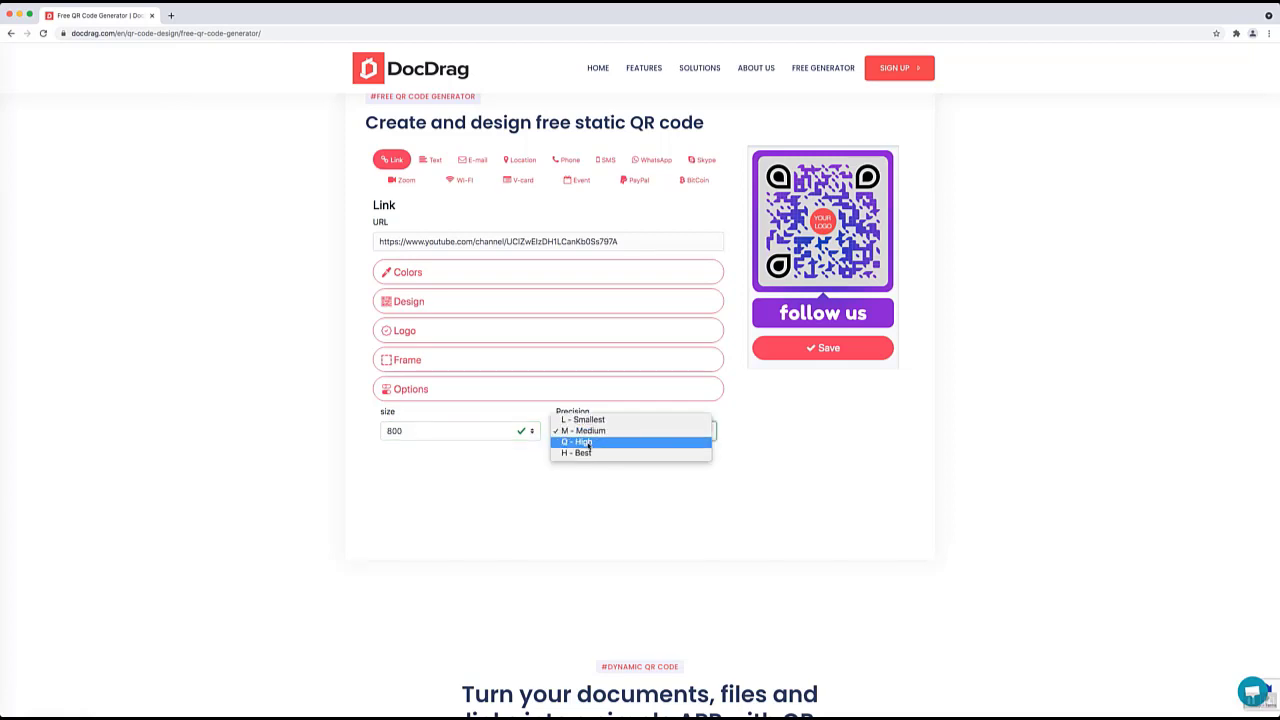
click(593, 442)
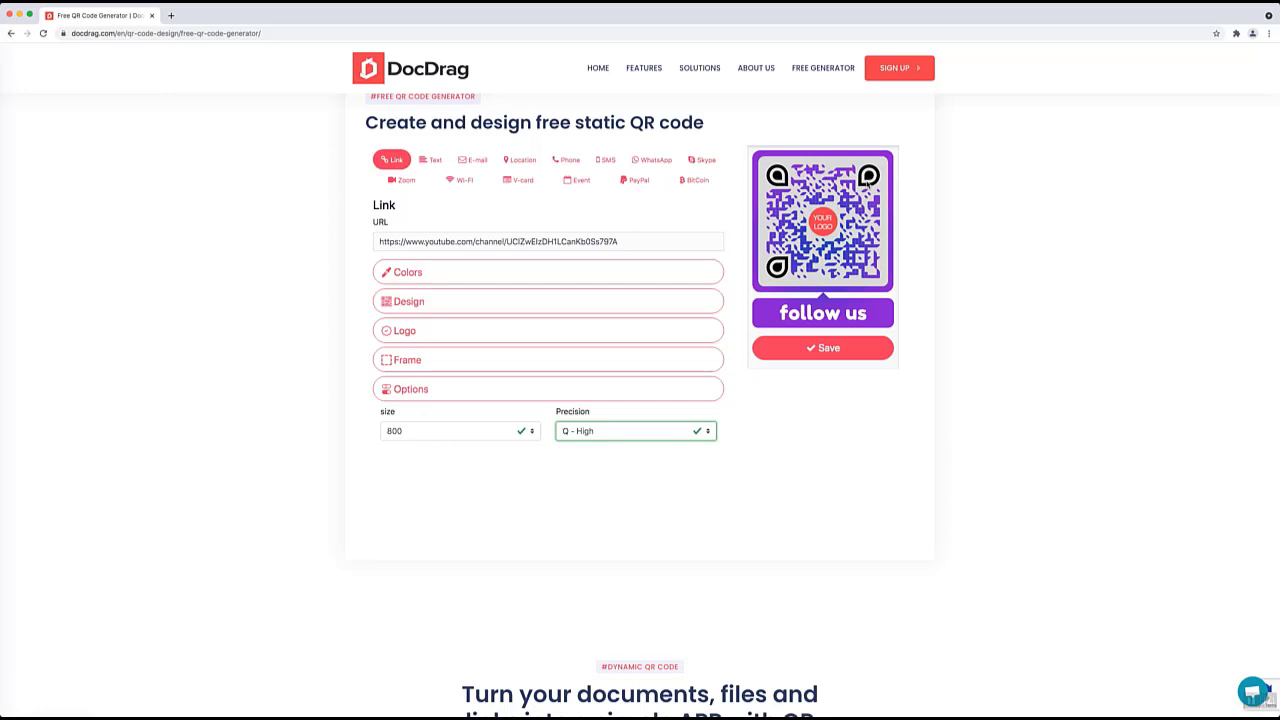
Step: Save the design, download it as a PNG, and open the downloaded file
click(826, 352)
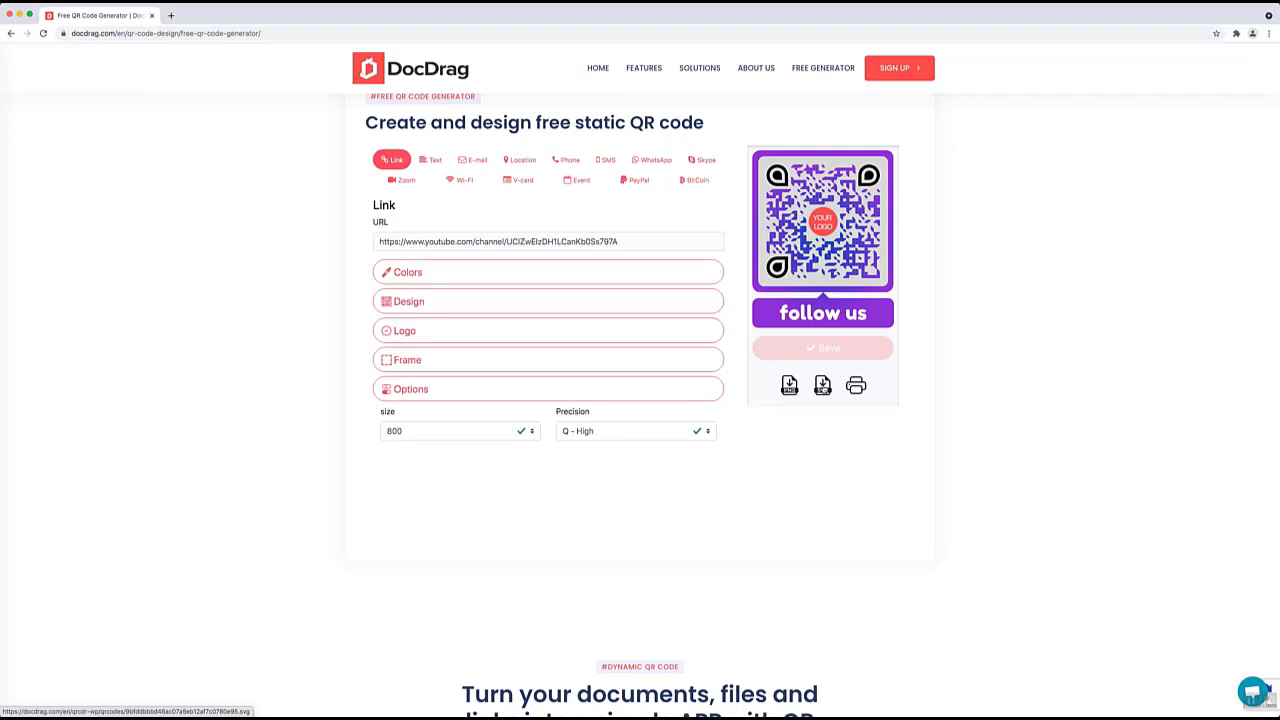
click(790, 387)
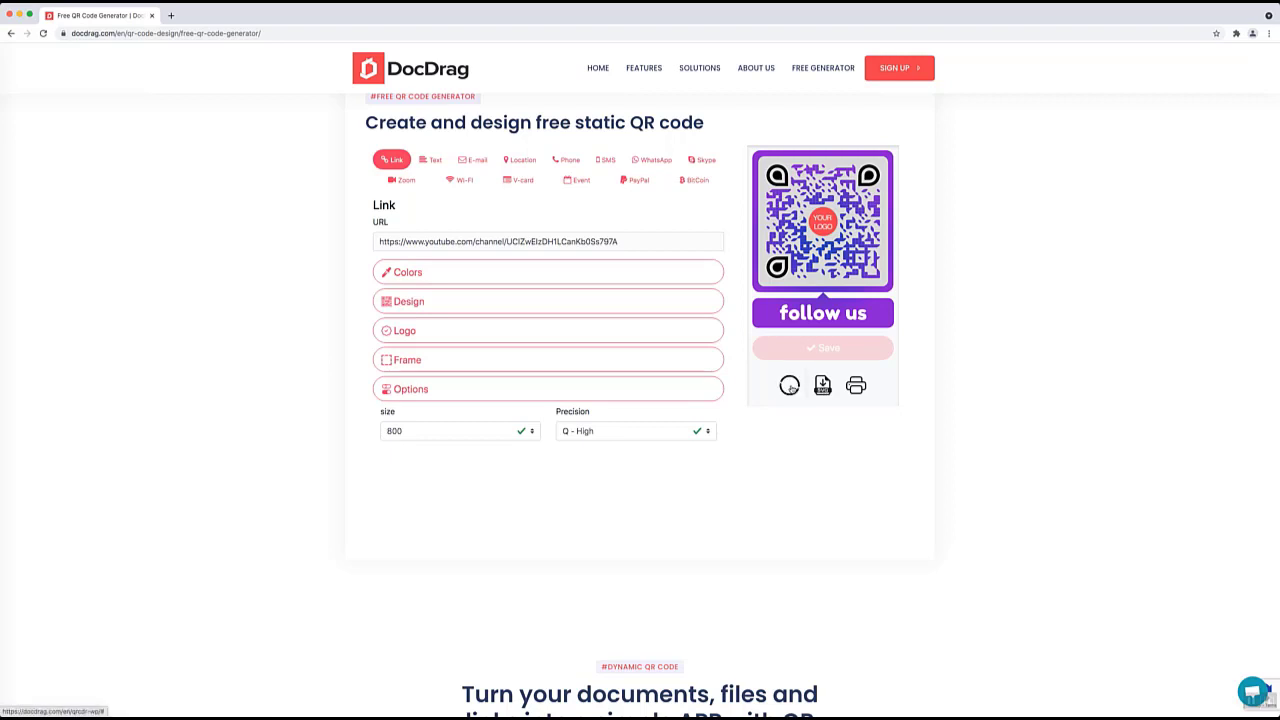
click(51, 703)
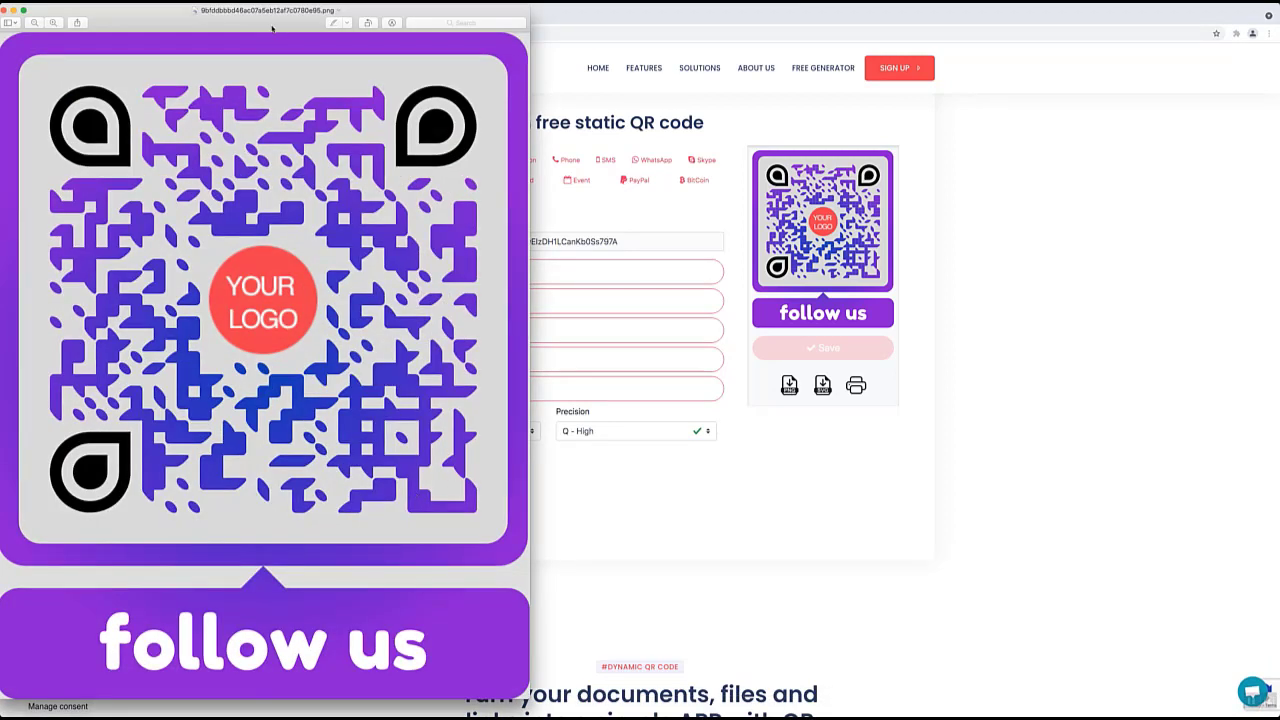
Step: Move the Preview window right and shrink it so the DocDrag page shows behind the PNG
drag(272, 29, 577, 37)
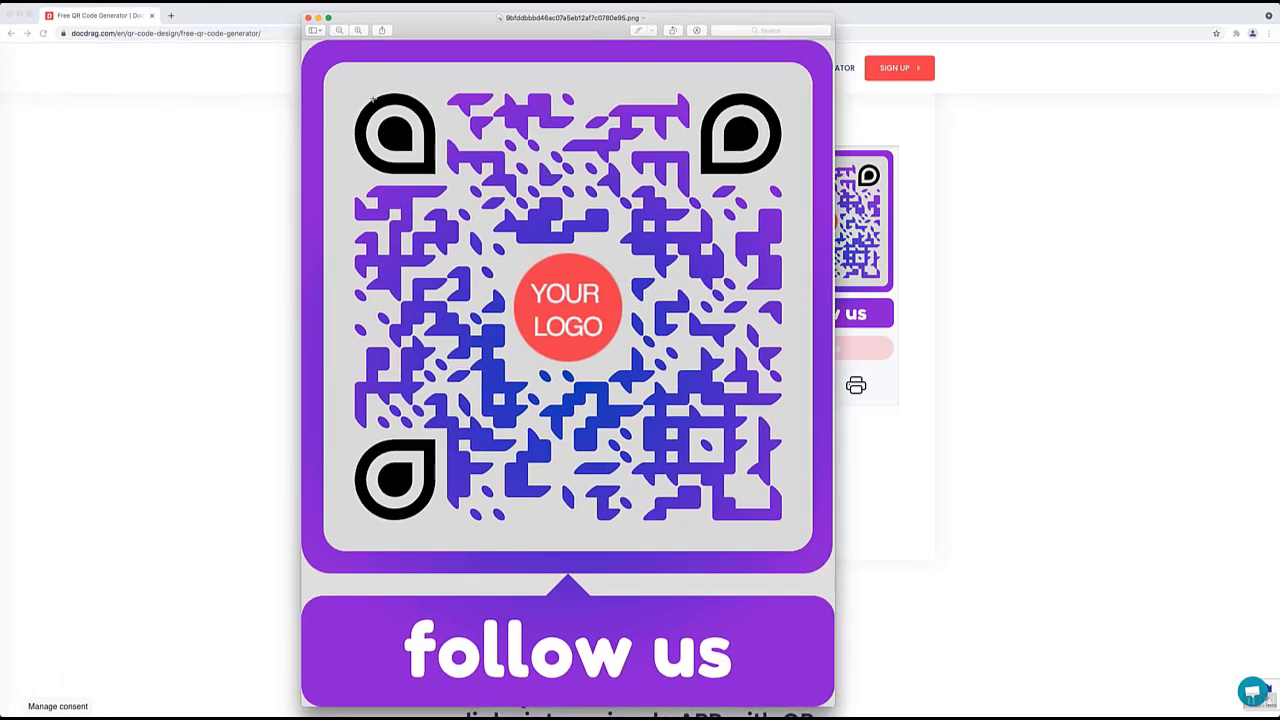
drag(301, 13, 538, 186)
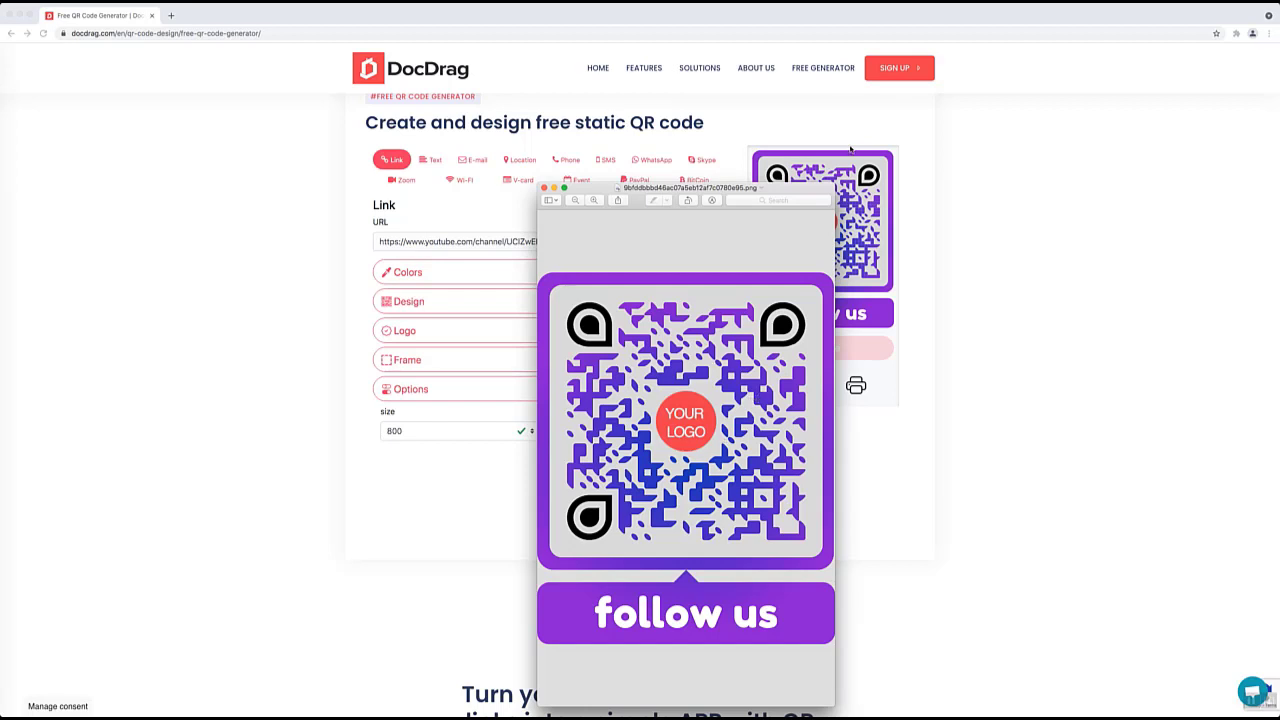
click(1105, 4)
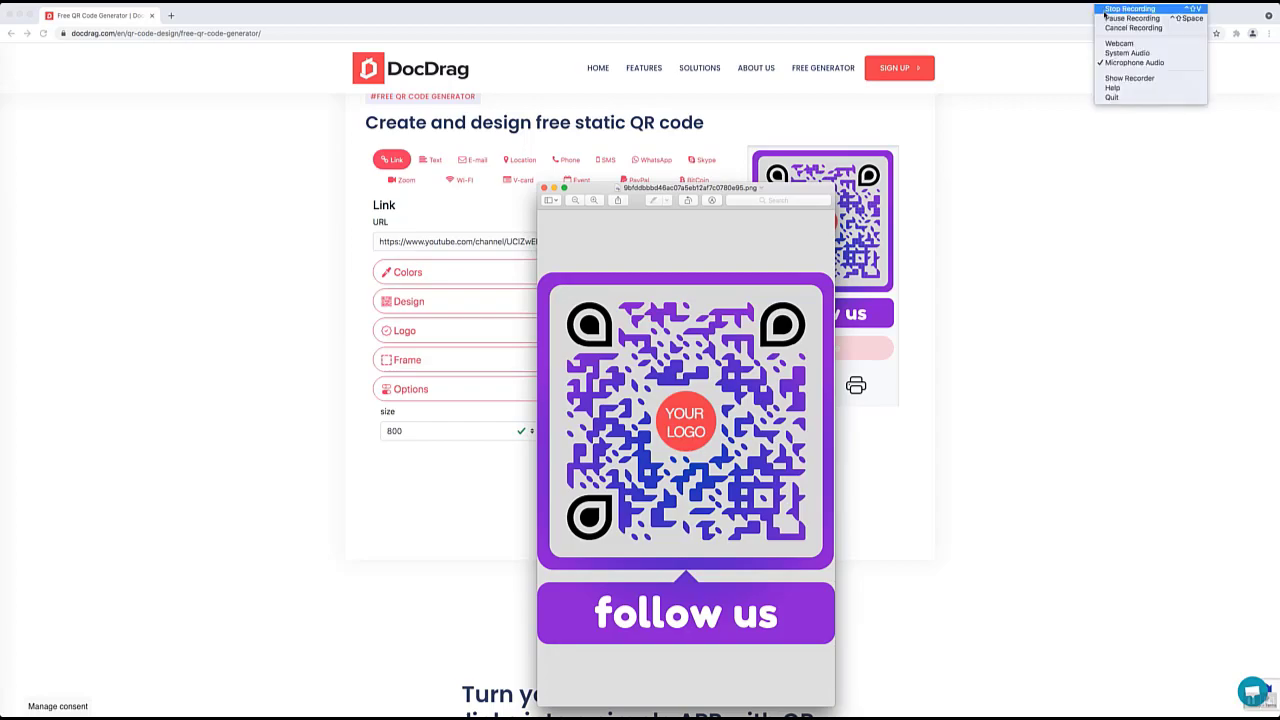